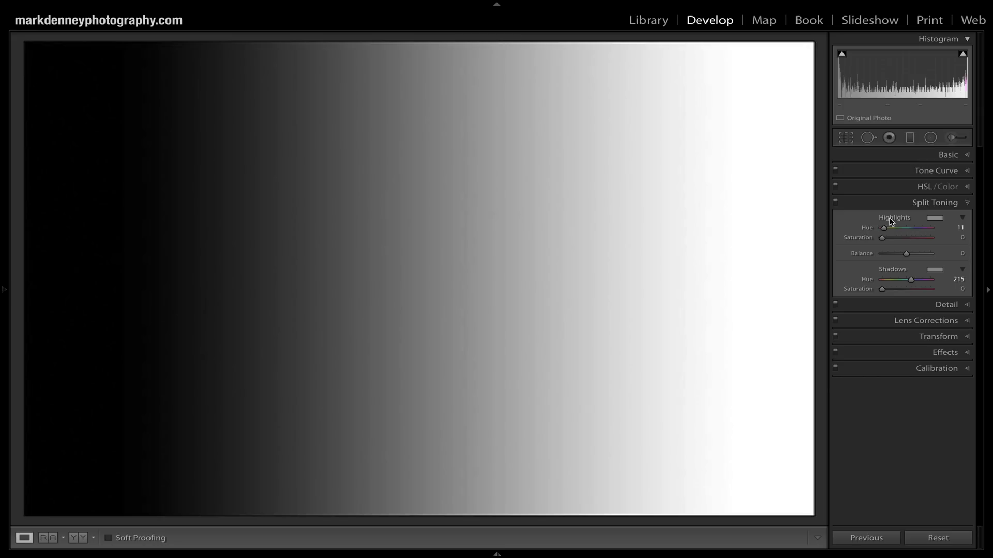
Tint the gradient with preset split toning colors: highlights at hue 37, saturation 22, and shadows at hue 215, saturation 50.
left_click(934, 217)
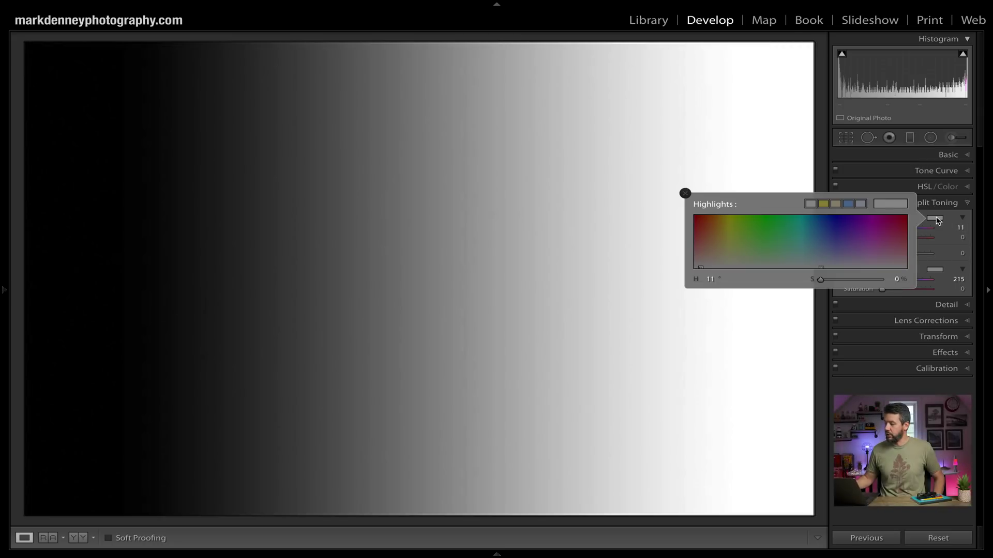
left_click(836, 203)
left_click(685, 194)
left_click(935, 270)
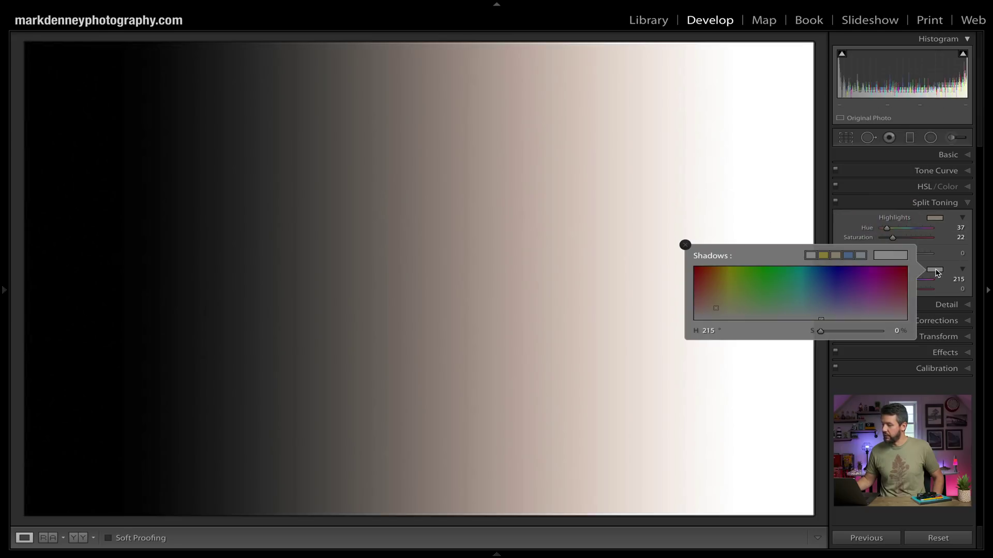
left_click(849, 255)
left_click(685, 244)
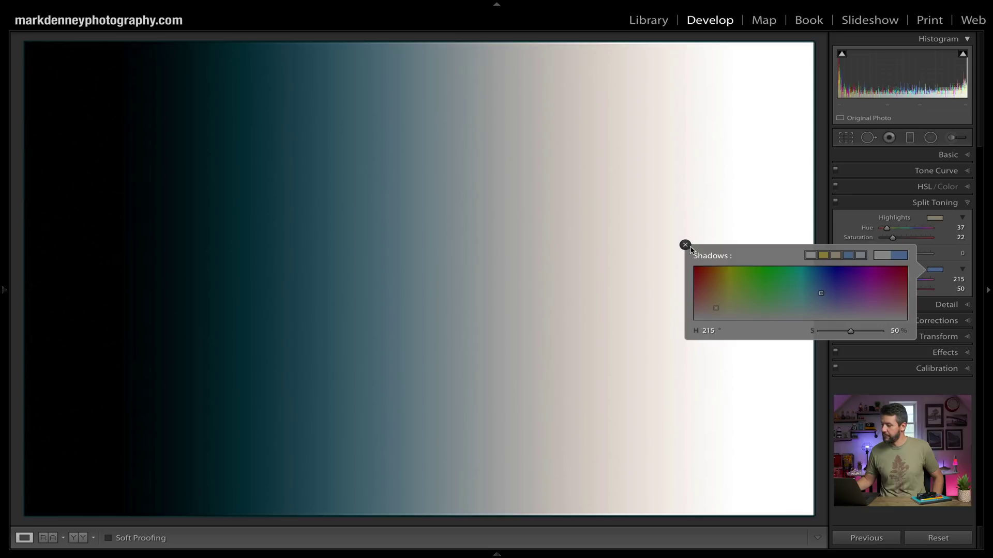
Raise the split toning saturation of both the highlights and the shadows to 100.
left_click_drag(901, 240, 962, 238)
left_click_drag(916, 293, 937, 291)
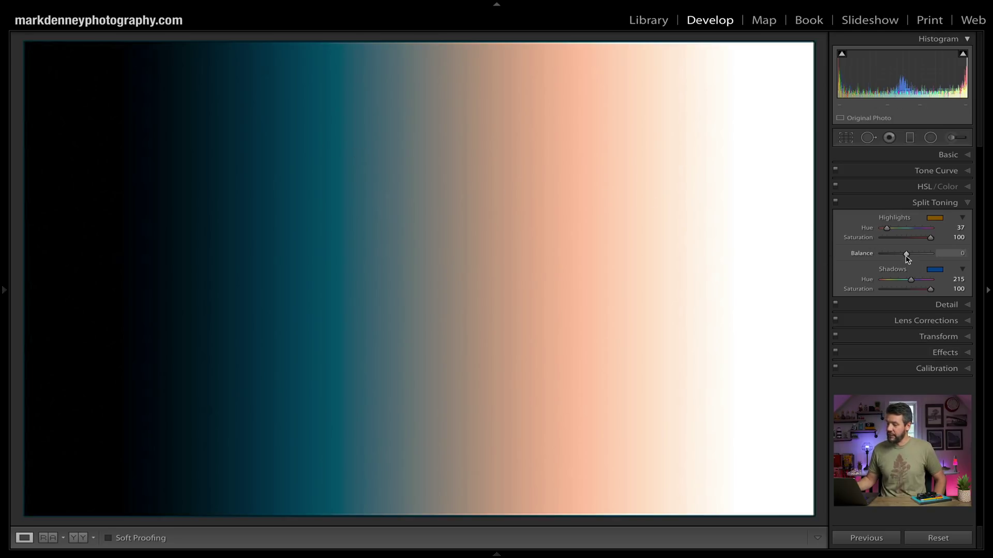
Shift the split toning balance between its -100 and +100 extremes to compare the tints, and reset it to 0.
left_click_drag(907, 256, 881, 258)
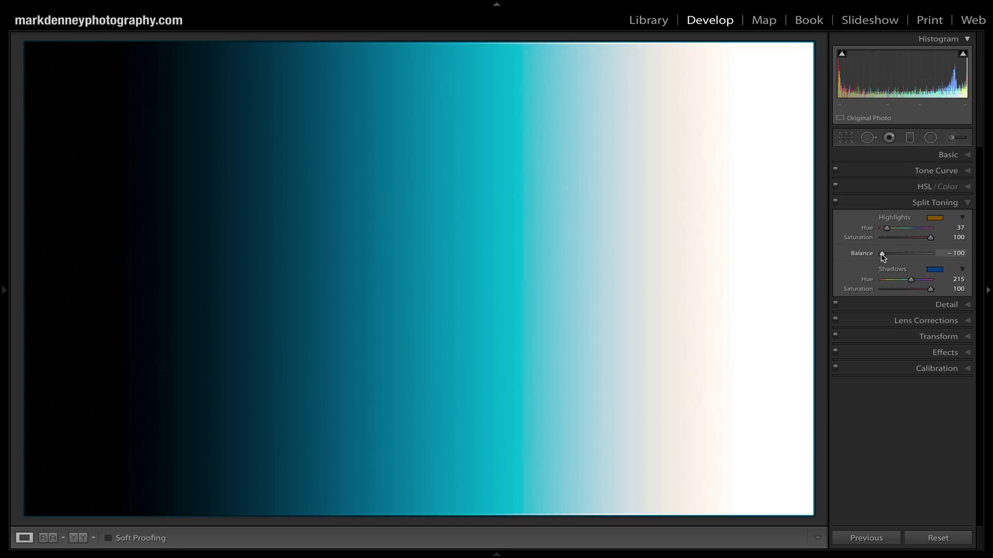
left_click_drag(883, 257, 932, 259)
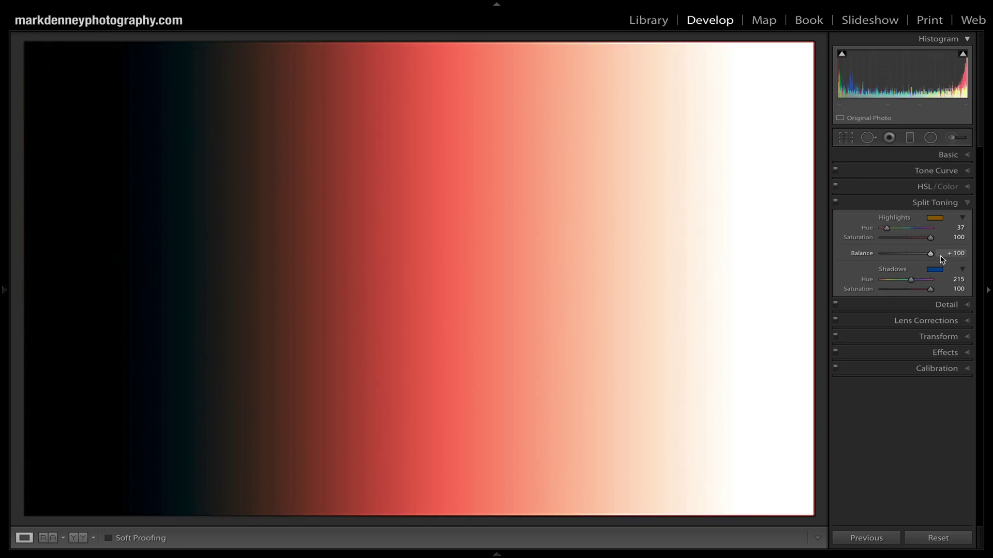
left_click_drag(932, 258, 875, 260)
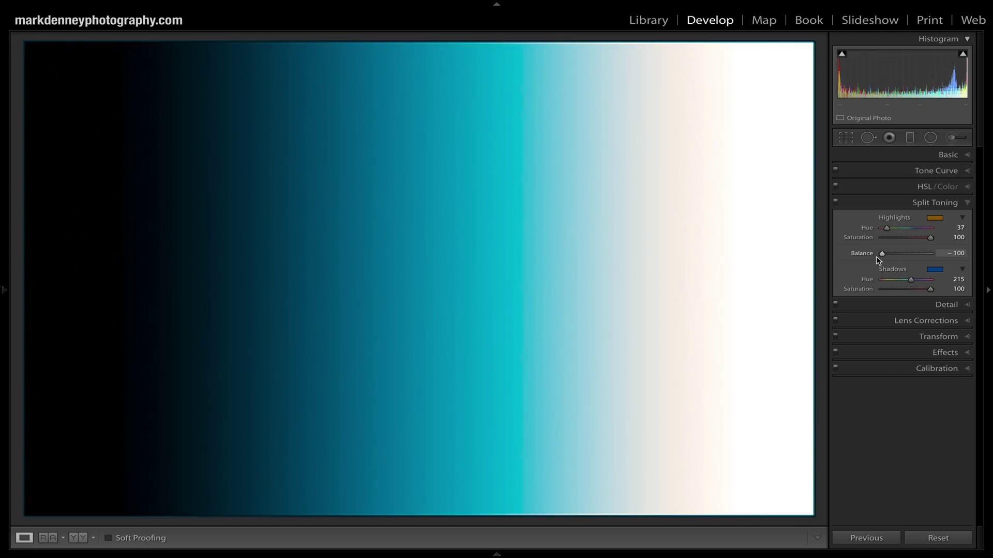
left_click_drag(878, 260, 904, 257)
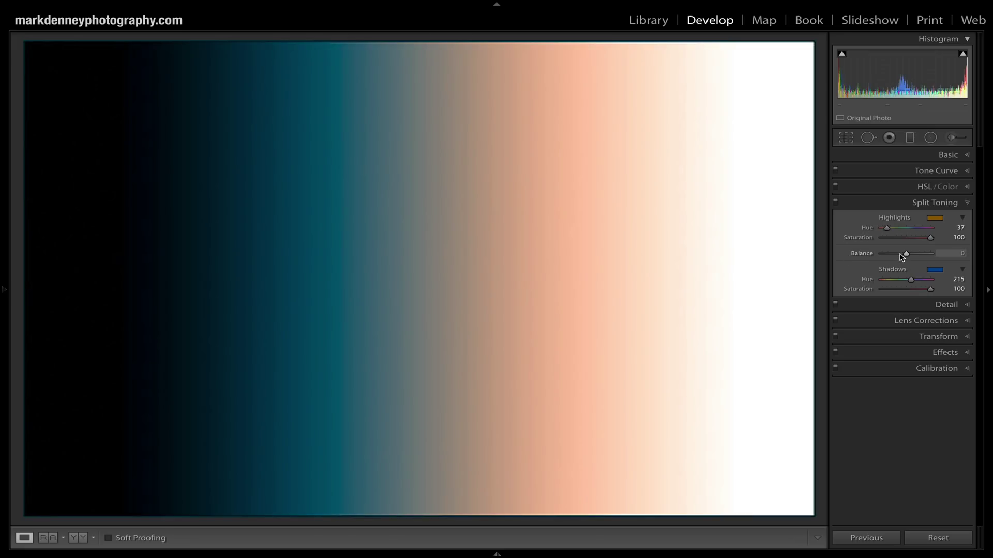
left_click_drag(908, 258, 911, 259)
double_click(861, 255)
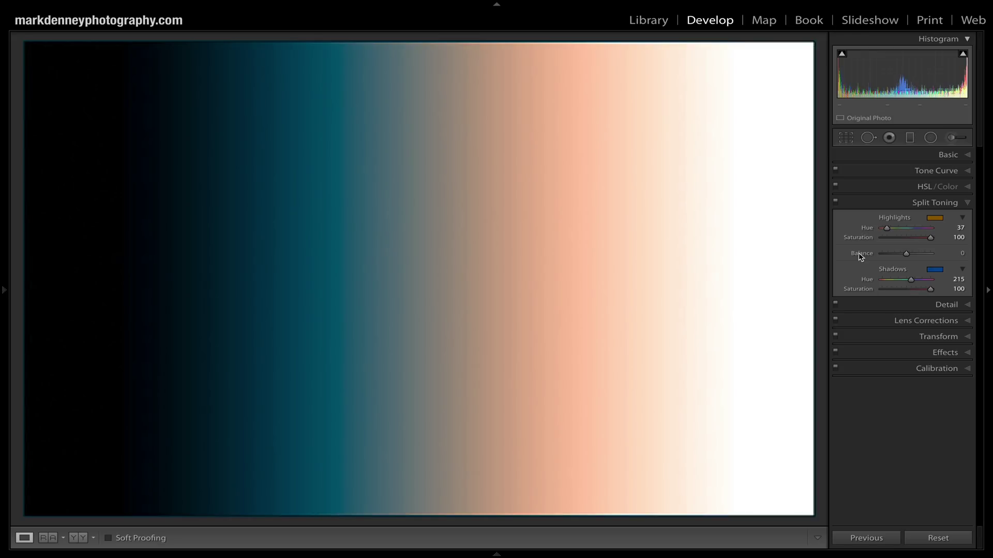
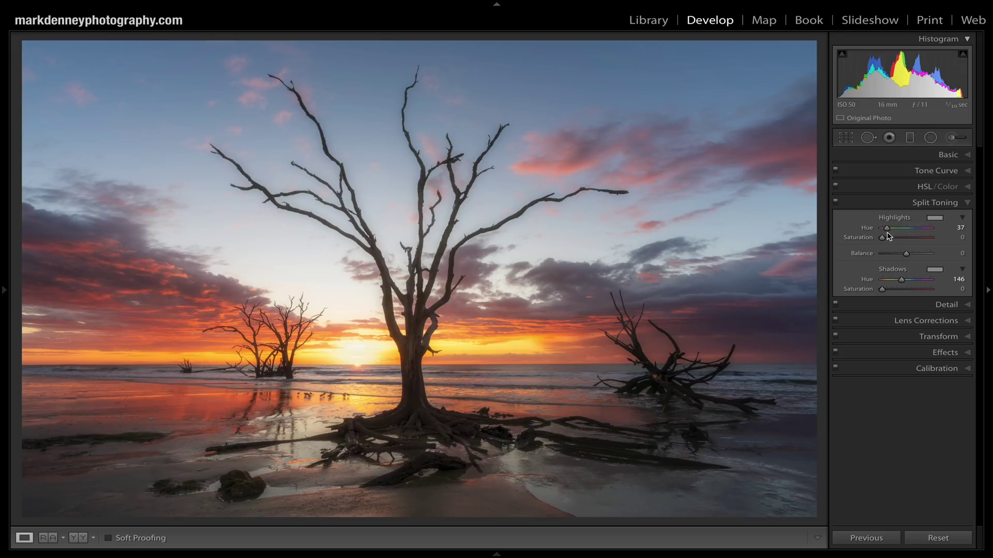
Preview the highlight tint on the sunset photo at full saturation and set the highlights hue to 45.
key("alt")
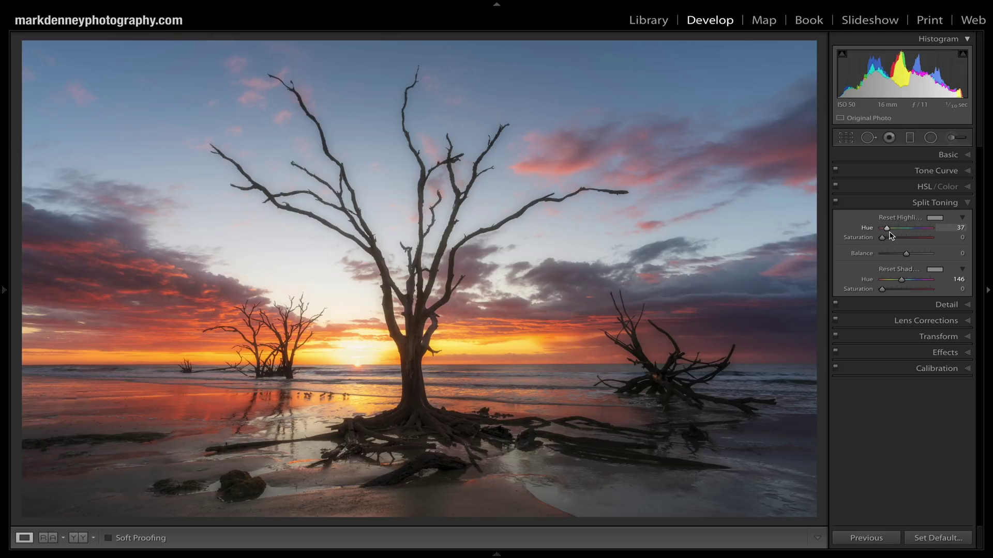
left_click(888, 231, "alt")
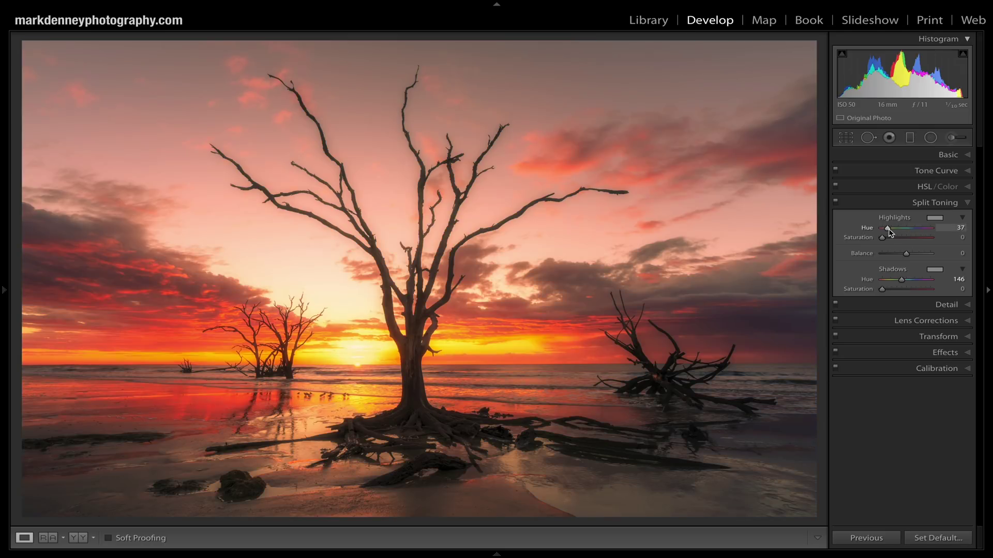
mouse_move(890, 232)
left_mouse_down("alt")
mouse_move(928, 234)
mouse_move(890, 234)
left_mouse_up("alt")
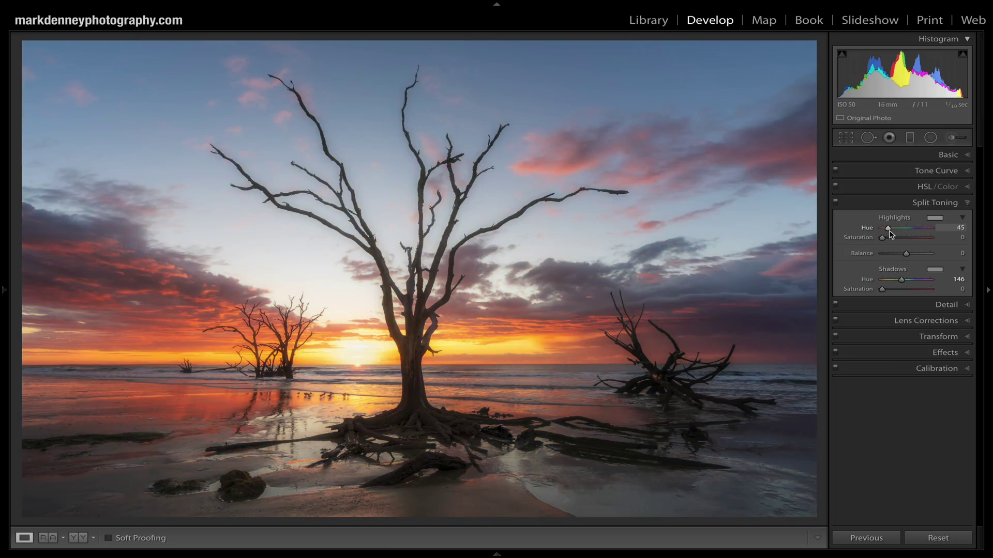
Try several custom warm colors for the highlights and settle on the preset color with hue 37 and saturation 22.
left_click(935, 218)
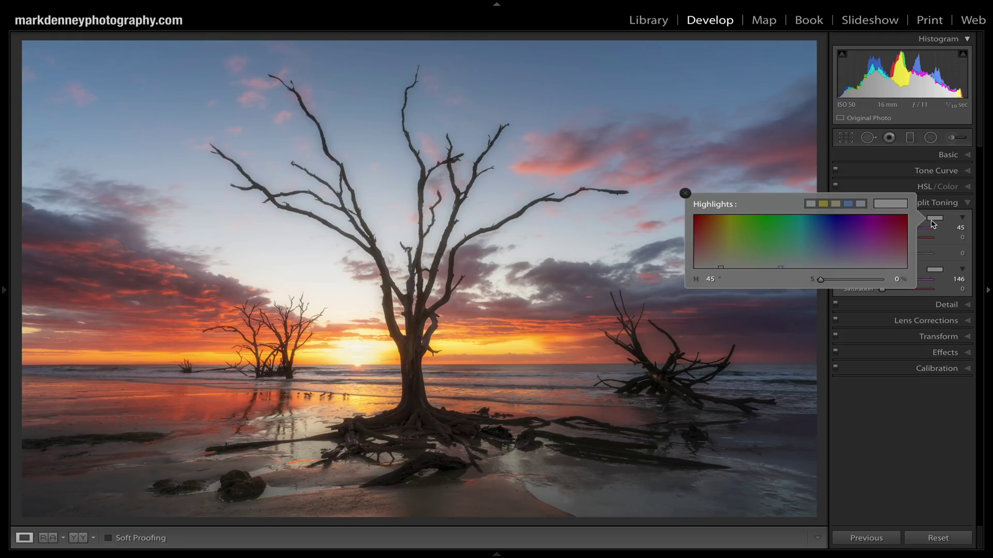
mouse_move(723, 235)
left_mouse_down()
mouse_move(861, 235)
mouse_move(704, 223)
mouse_move(725, 241)
mouse_move(716, 243)
mouse_move(709, 226)
mouse_move(712, 237)
mouse_move(764, 227)
mouse_move(830, 237)
mouse_move(809, 228)
mouse_move(724, 238)
left_mouse_up()
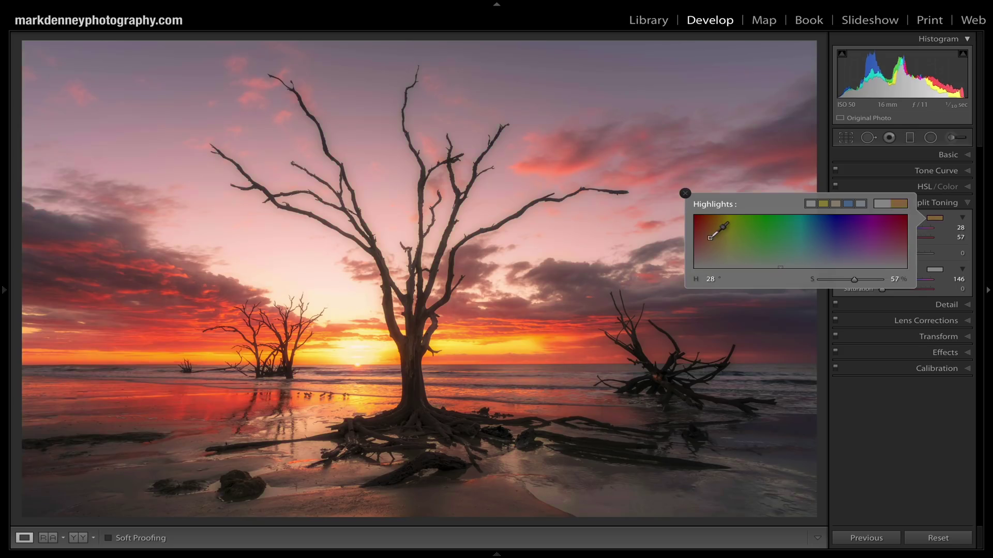
mouse_move(722, 230)
left_mouse_down()
mouse_move(704, 217)
mouse_move(733, 224)
mouse_move(706, 249)
mouse_move(717, 259)
left_mouse_up()
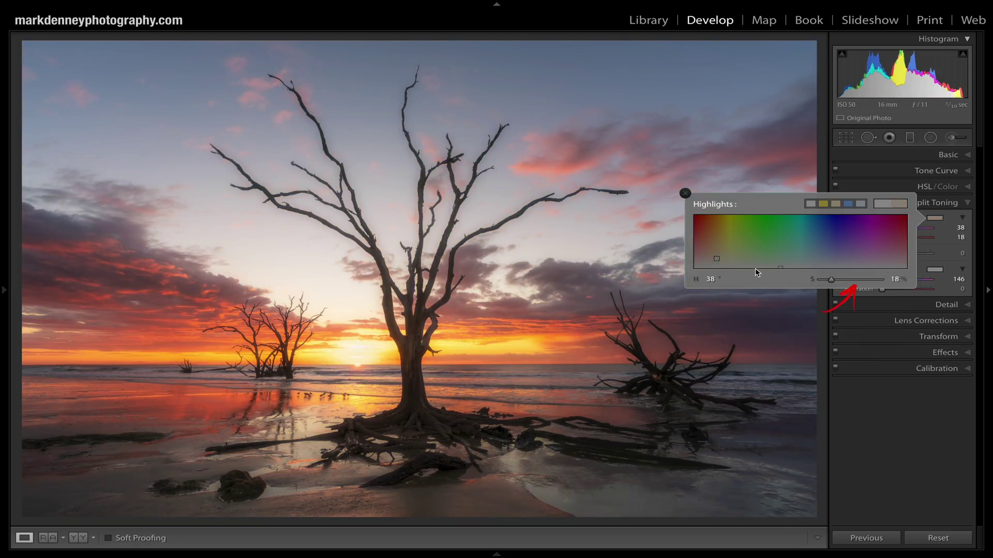
mouse_move(714, 259)
left_mouse_down()
mouse_move(719, 209)
mouse_move(902, 220)
mouse_move(709, 217)
mouse_move(882, 206)
mouse_move(866, 254)
mouse_move(721, 252)
mouse_move(709, 241)
left_mouse_up()
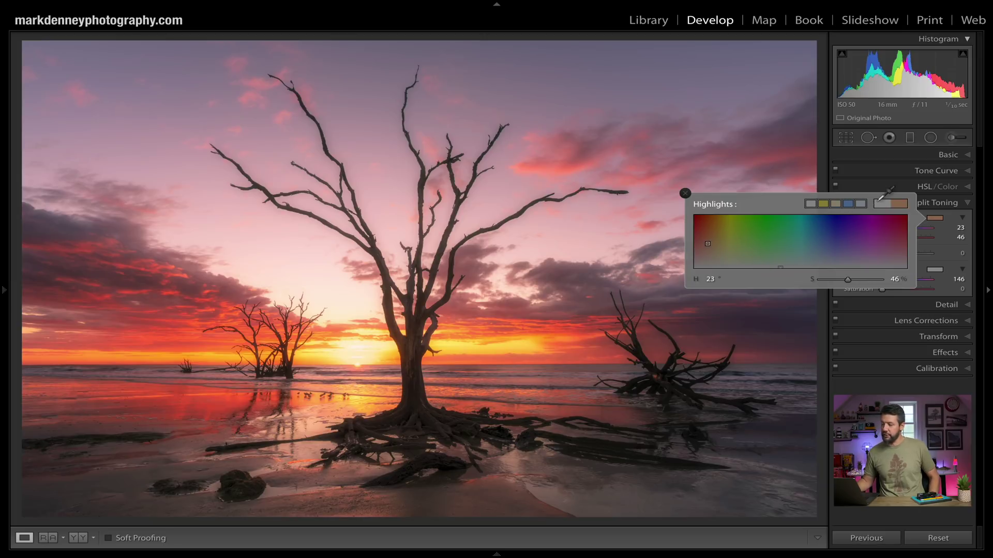
left_click(840, 202)
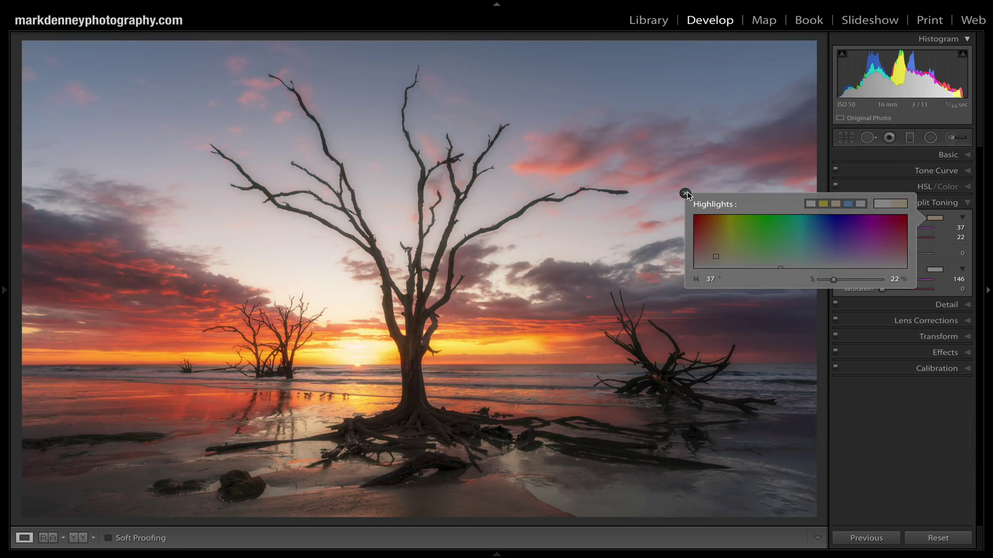
left_click(686, 194)
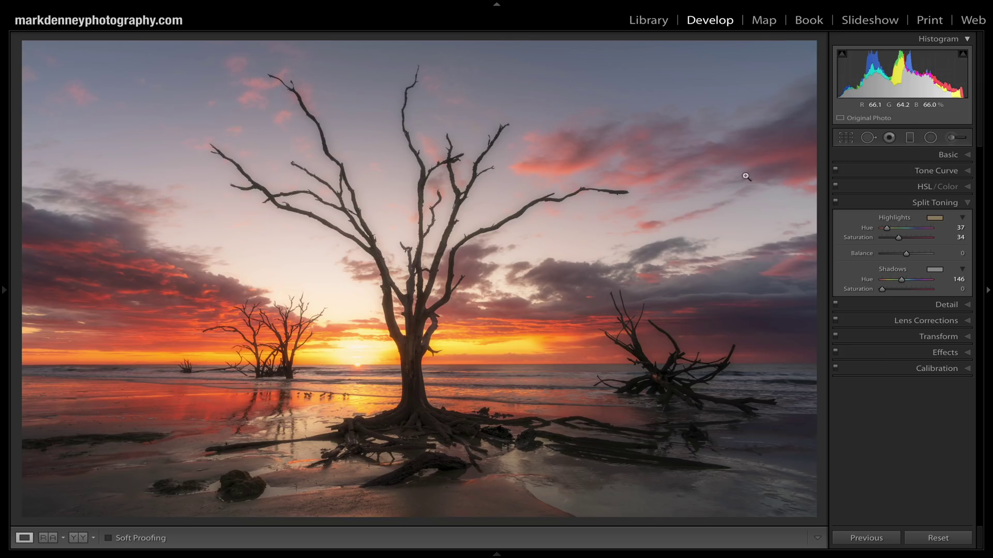
Compare the whole sunset photo with and without the split toning effect.
left_click(835, 201)
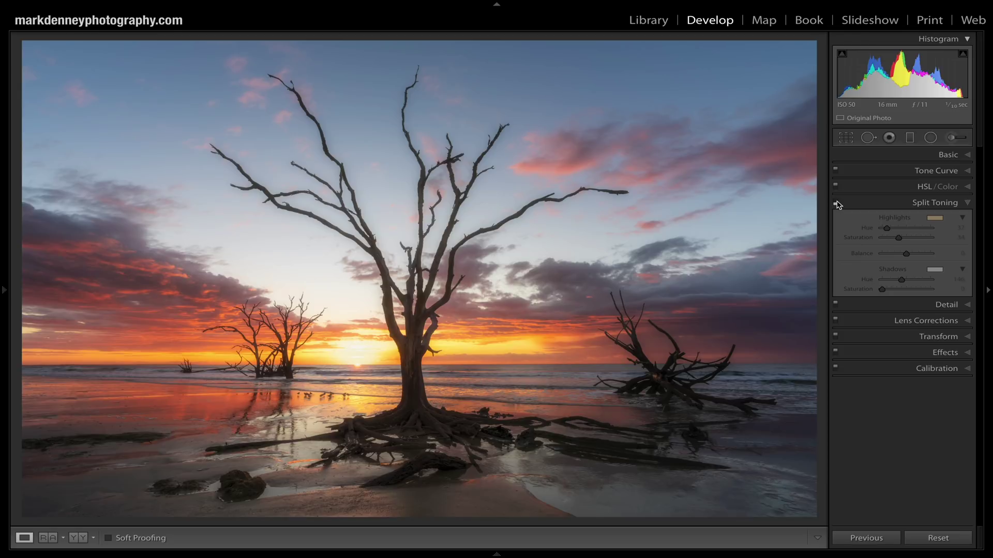
left_click(835, 201)
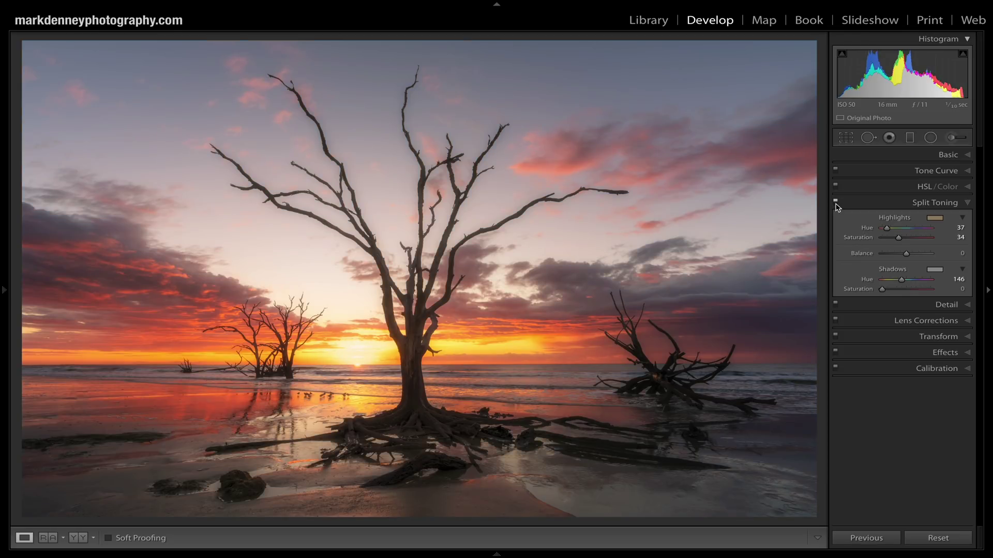
left_click(835, 201)
Examine the distant trees, horizon and beach reflections close up with split toning switched on and off.
left_click(231, 340)
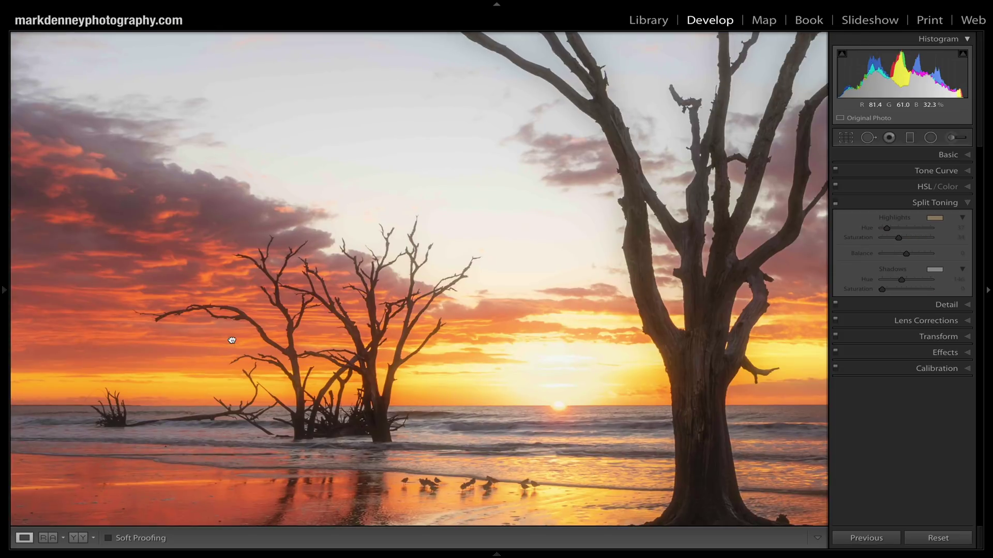
left_click_drag(232, 339, 344, 199)
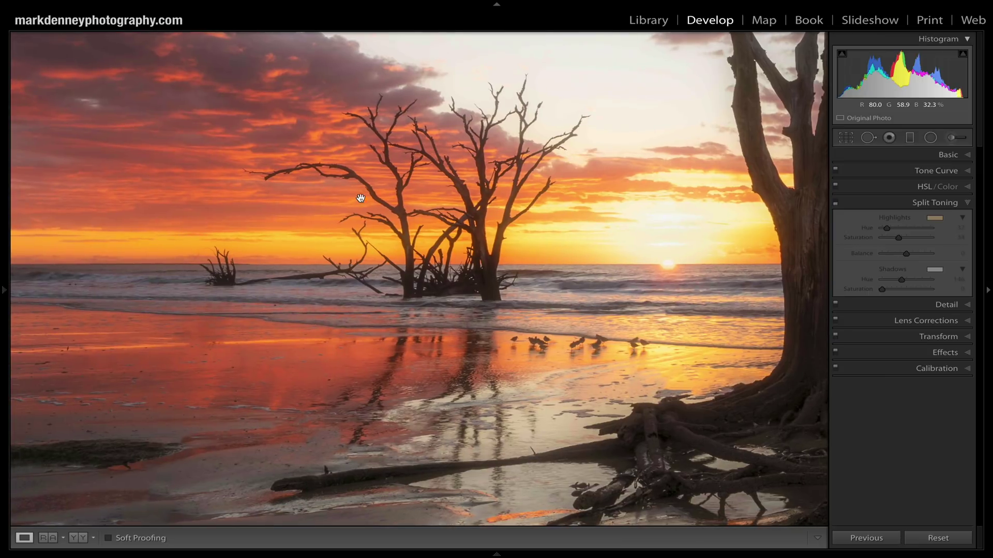
left_click(835, 202)
left_click(836, 204)
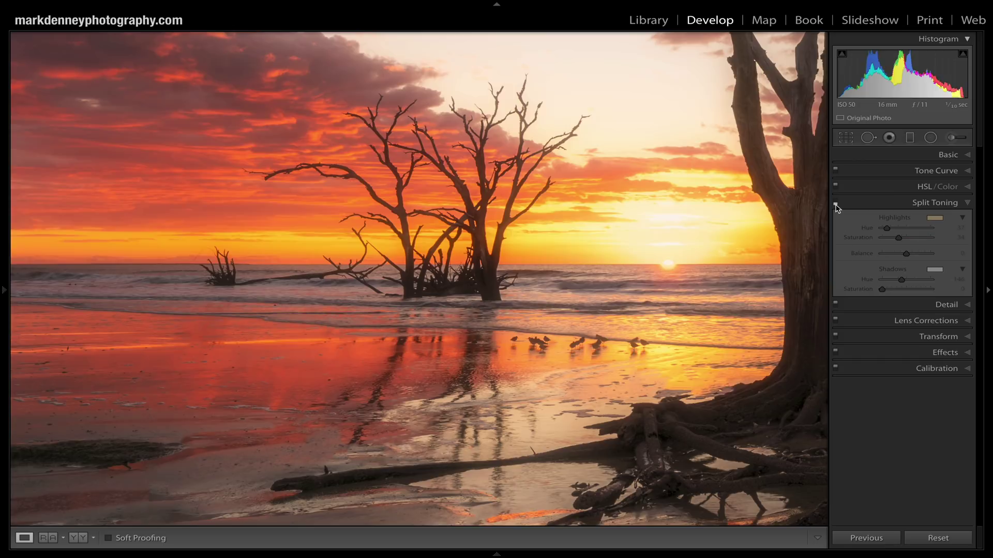
left_click(835, 203)
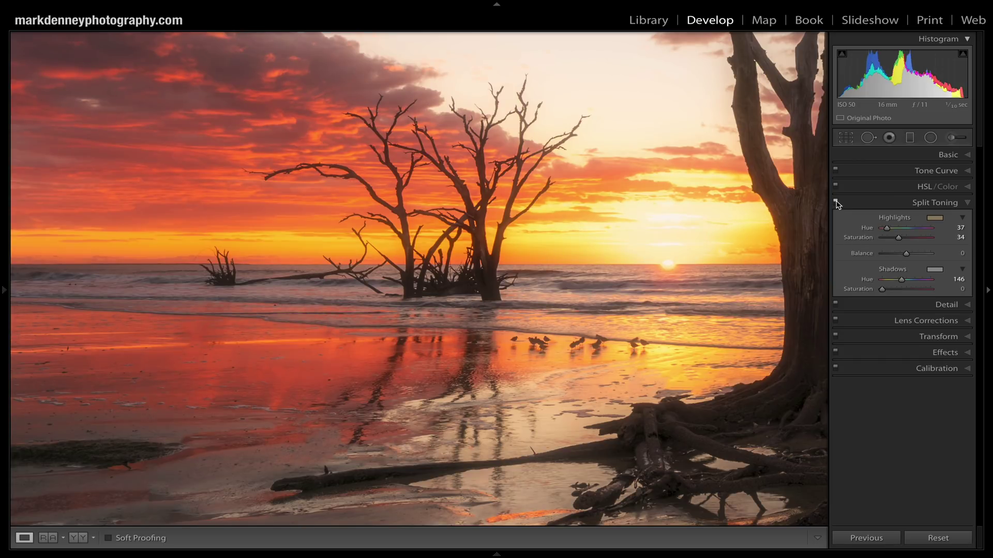
left_click(836, 203)
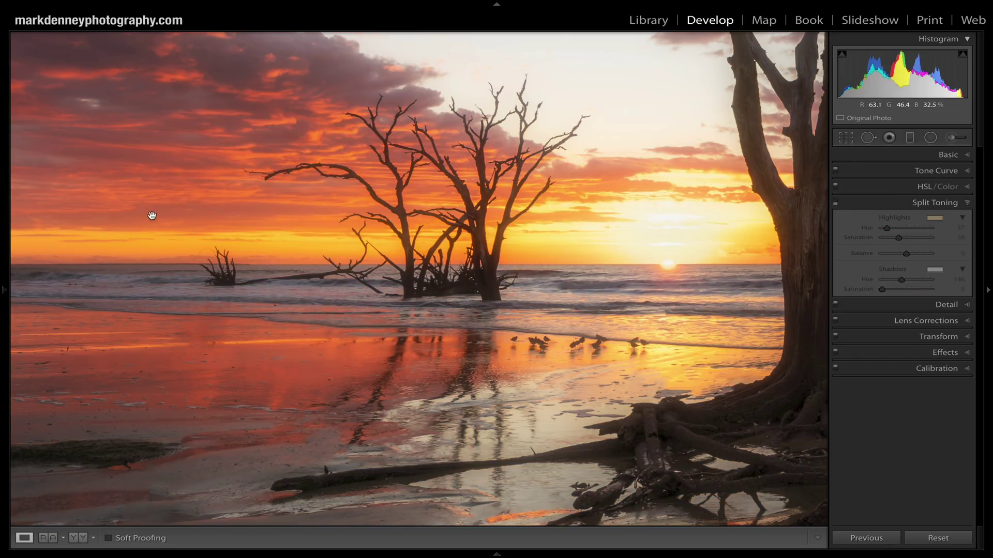
left_click(836, 203)
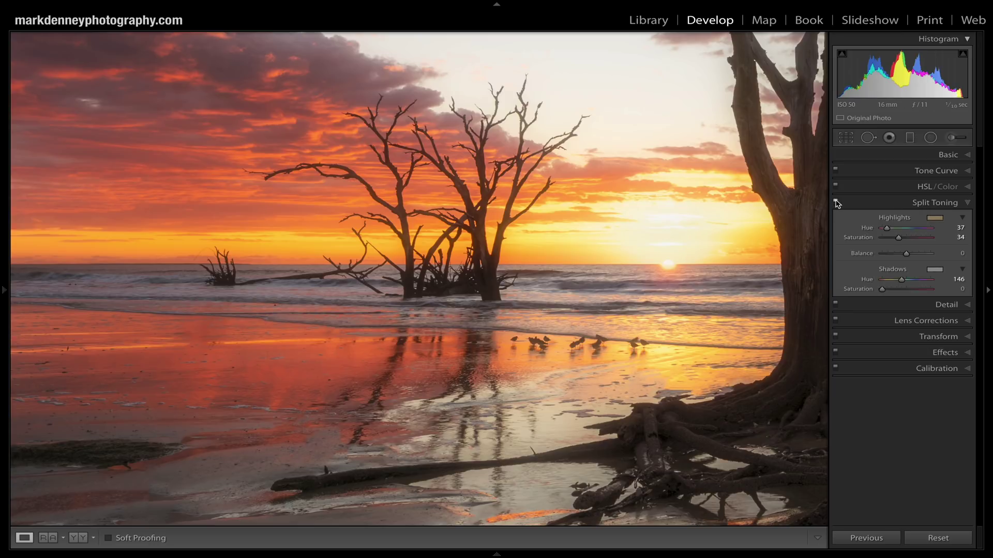
left_click(835, 202)
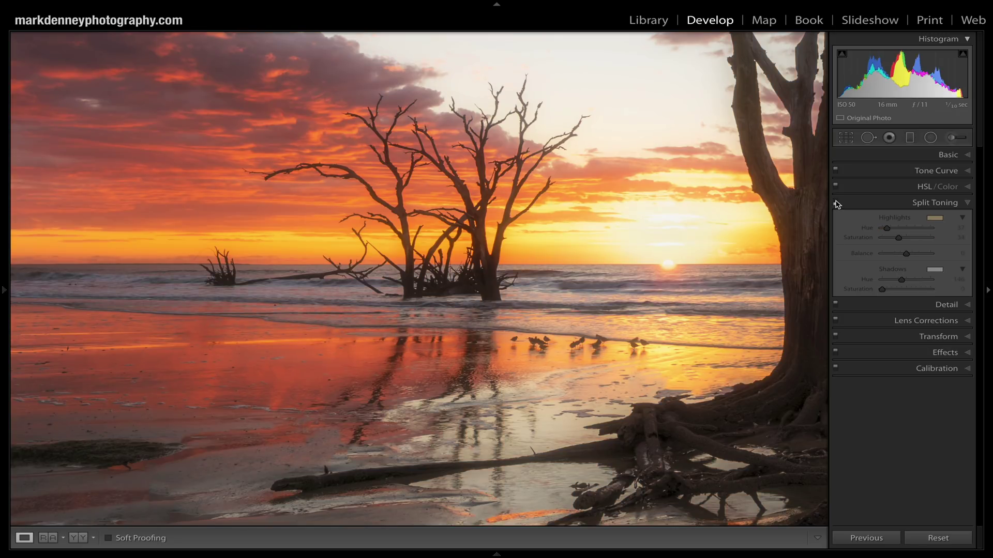
left_click(835, 203)
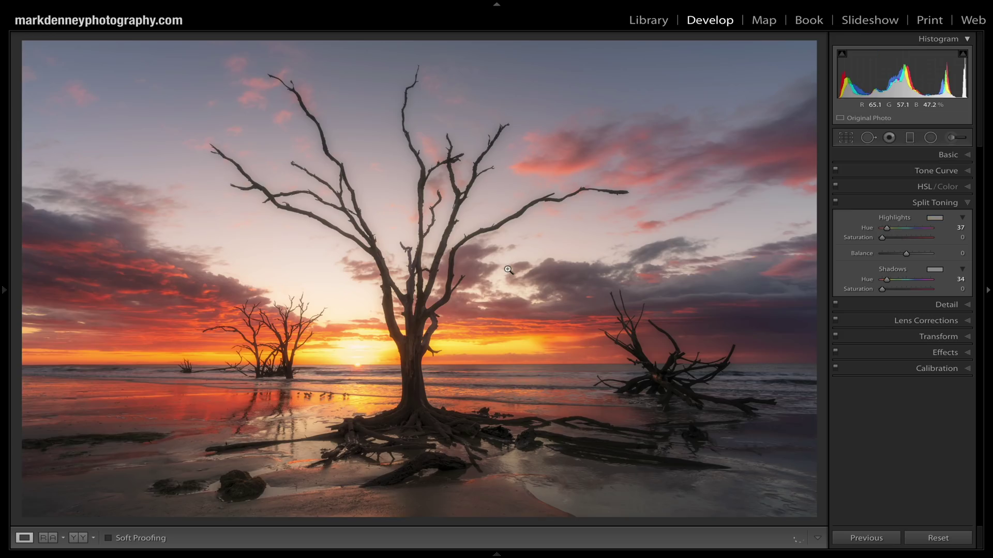
Switch to the photo of the waterfall beside the cliff.
key("Right")
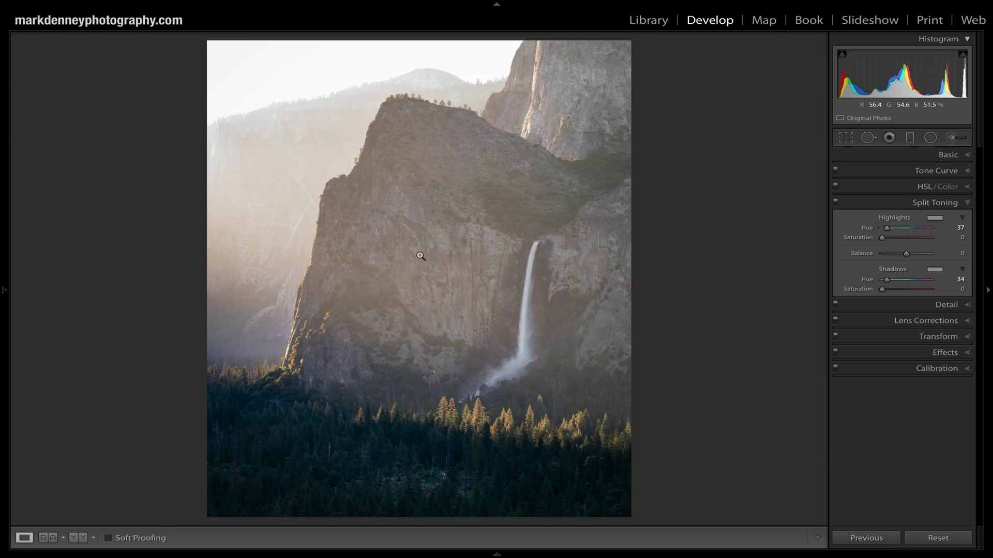
left_click(939, 274)
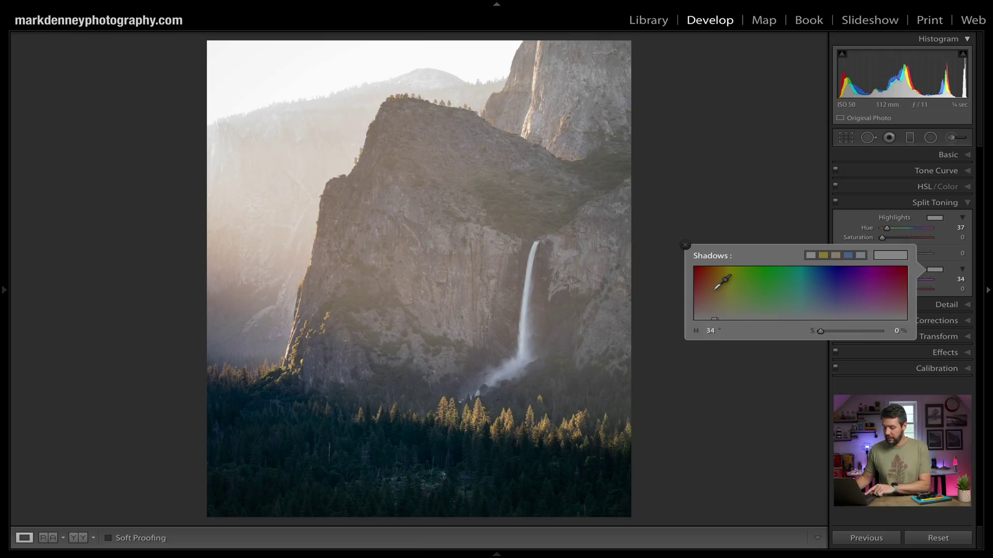
key("alt")
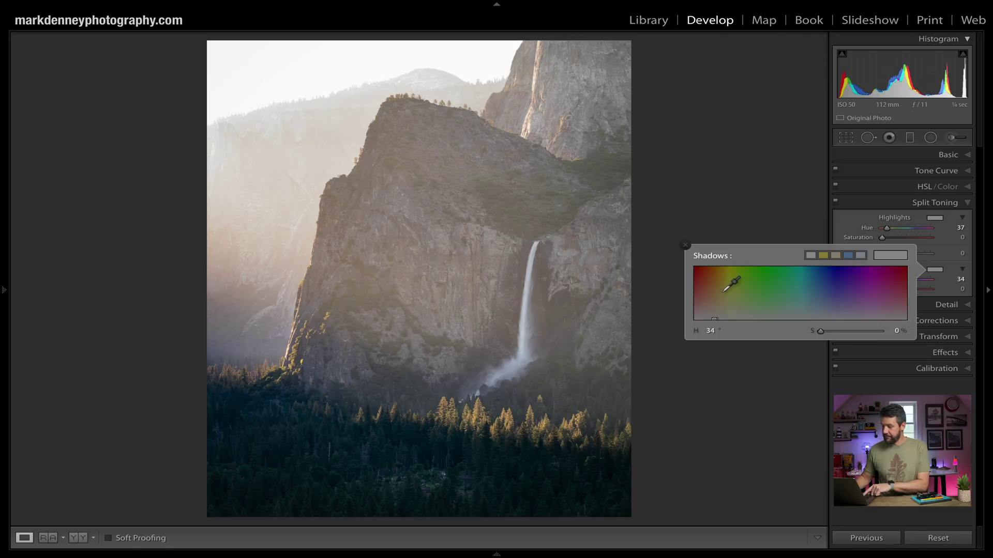
left_click(685, 245)
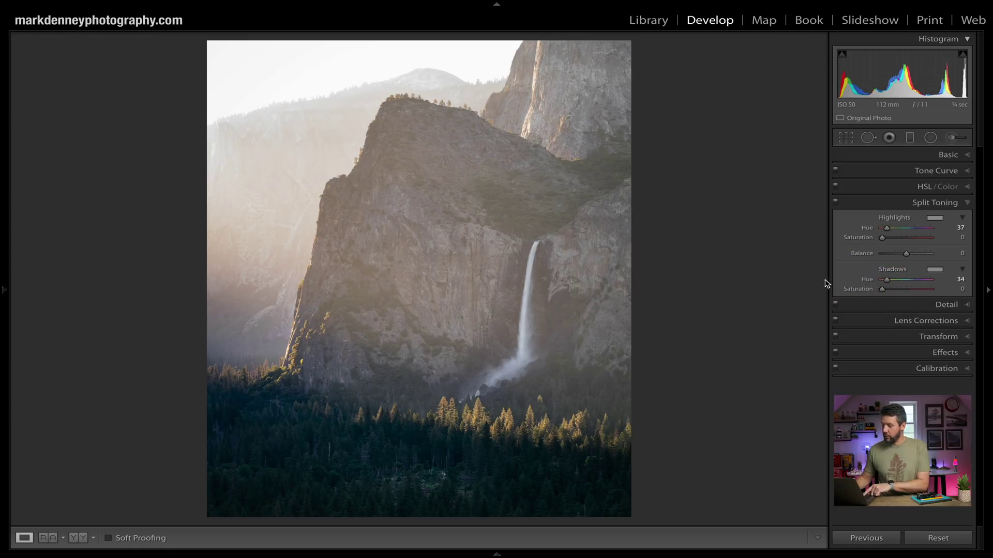
Preview the shadow tint on the waterfall photo at full saturation and set the shadows hue to 45.
key("alt")
left_click(887, 280, "alt")
mouse_move(887, 283)
left_mouse_down()
mouse_move(926, 283)
mouse_move(890, 288)
left_mouse_up()
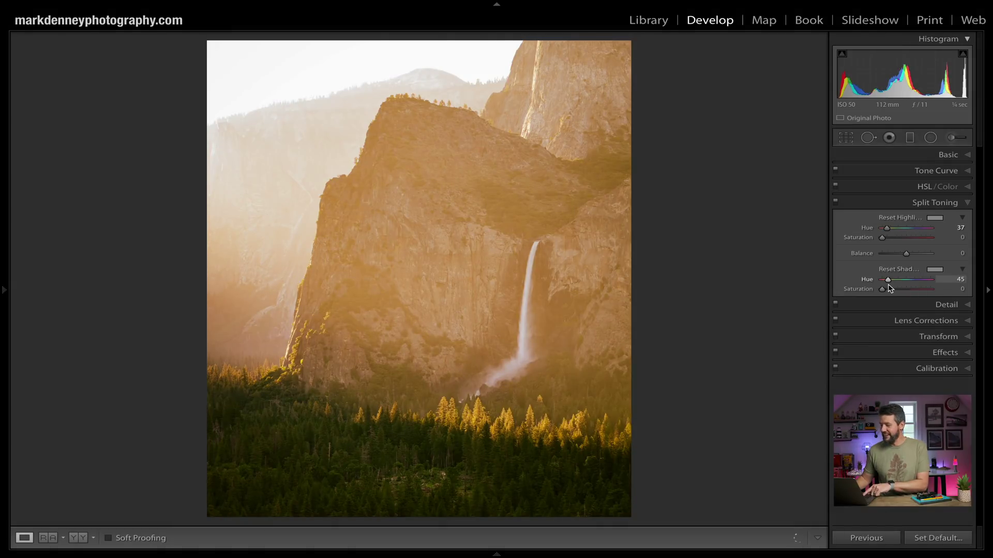
Tint the waterfall photo's shadows a warm tone with hue 37 and saturation 25.
left_click(936, 269)
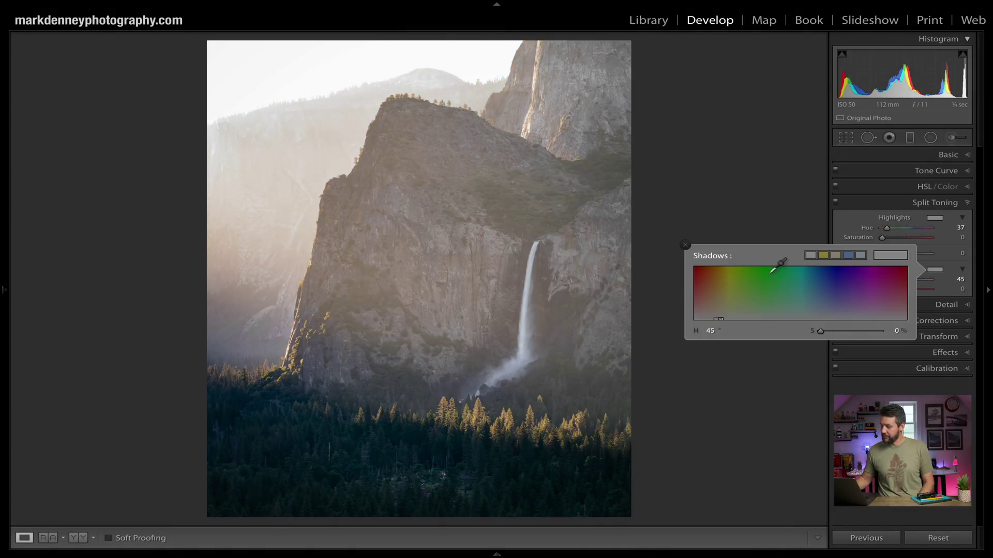
left_click(711, 307)
left_click_drag(711, 307, 712, 307)
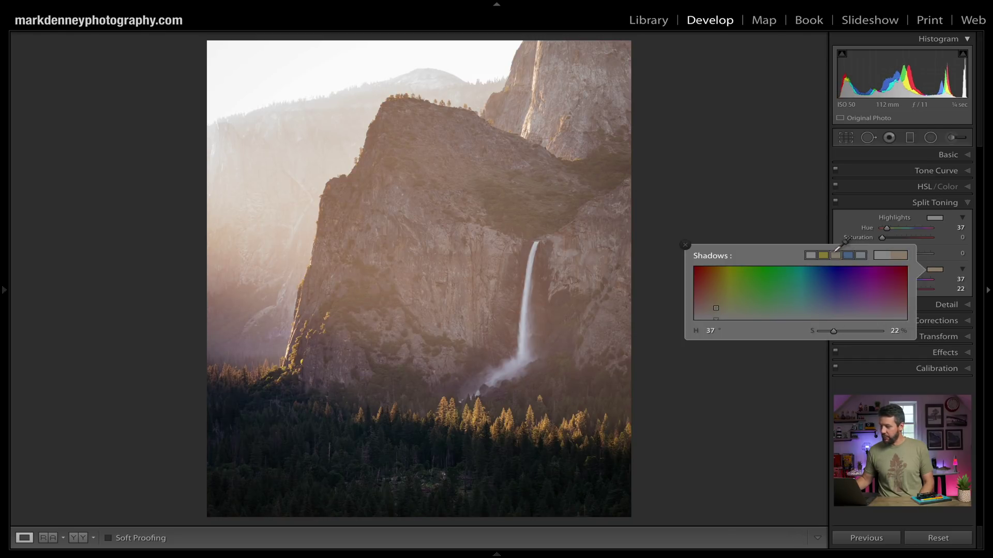
left_click(686, 244)
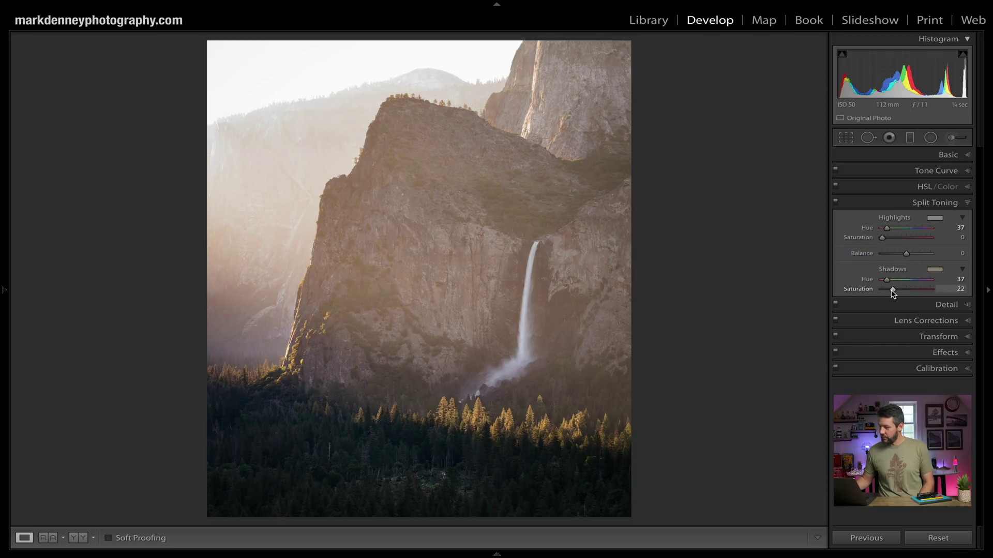
left_click_drag(892, 291, 893, 291)
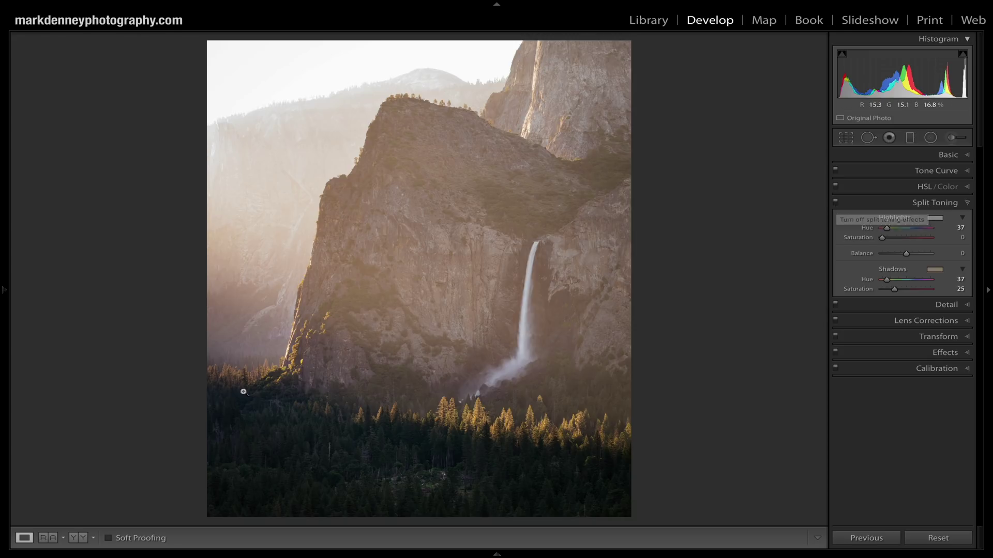
Compare the waterfall photo with and without the warm shadow tint.
left_click(835, 202)
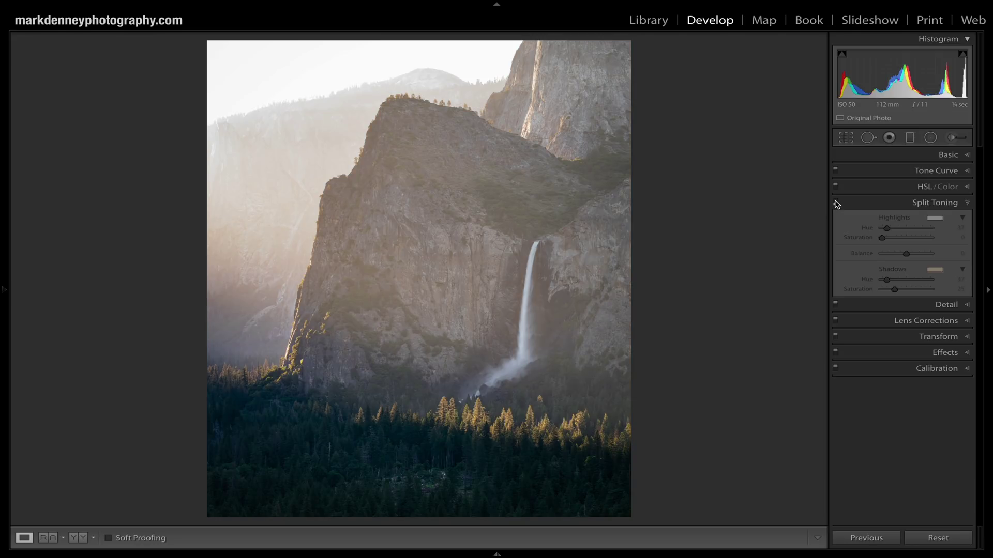
left_click(835, 202)
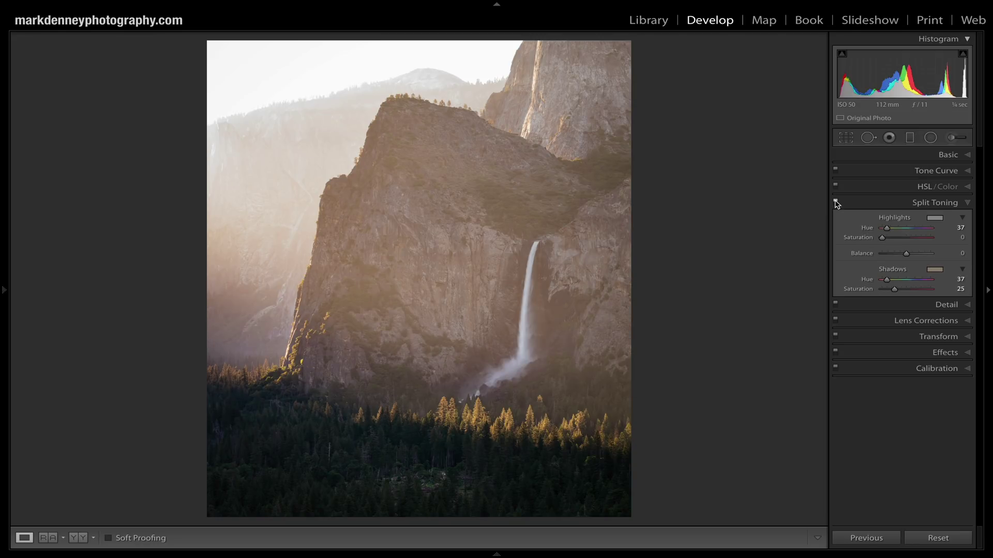
left_click(835, 202)
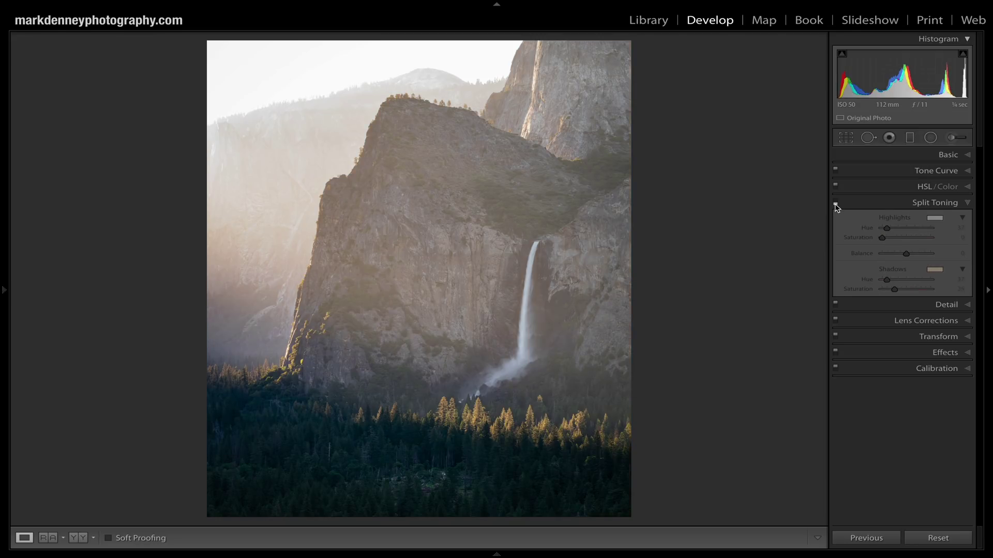
left_click(835, 203)
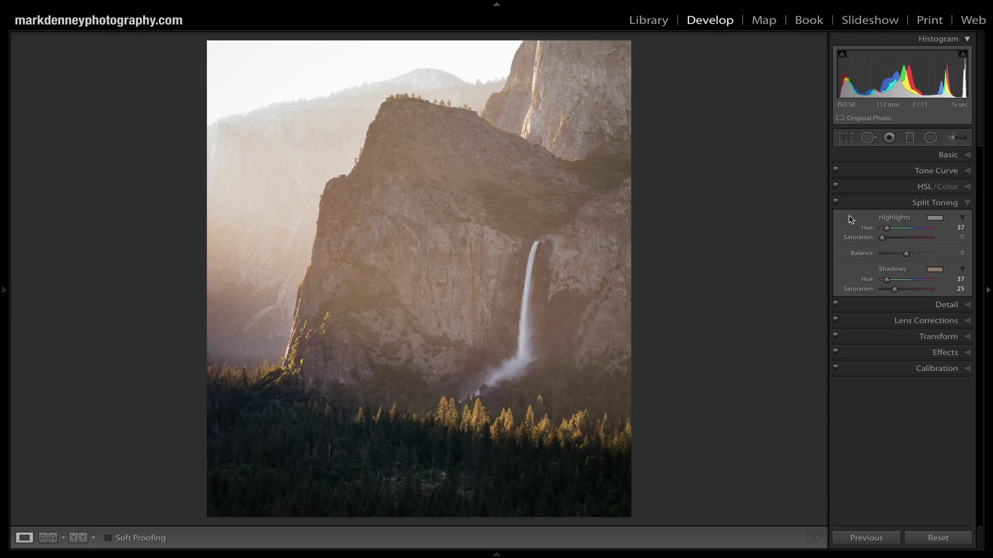
left_click(836, 201)
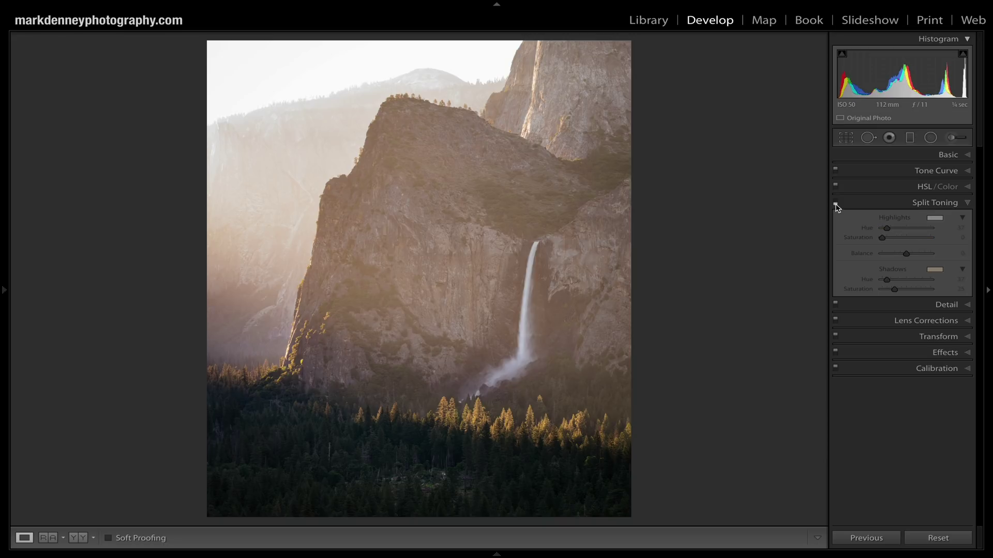
left_click(836, 202)
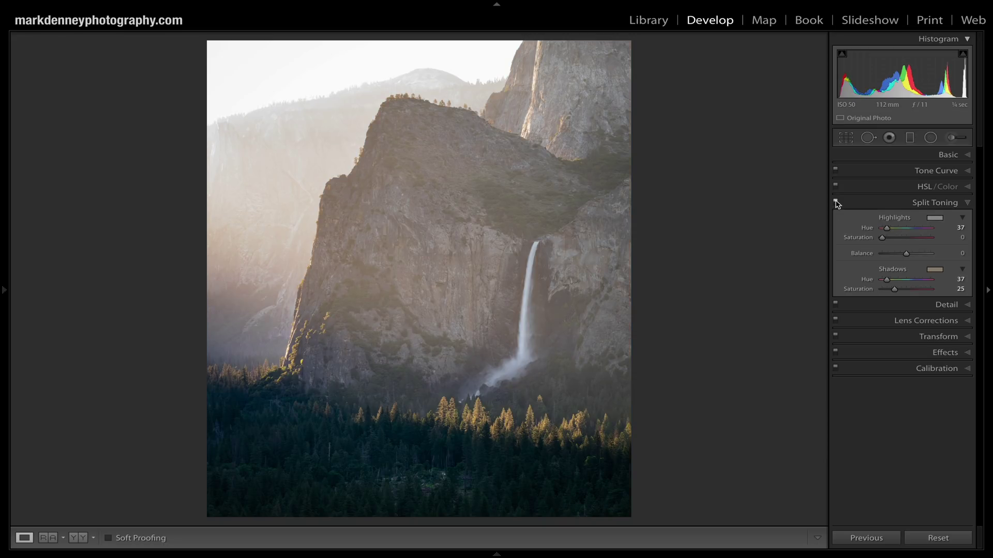
left_click(835, 201)
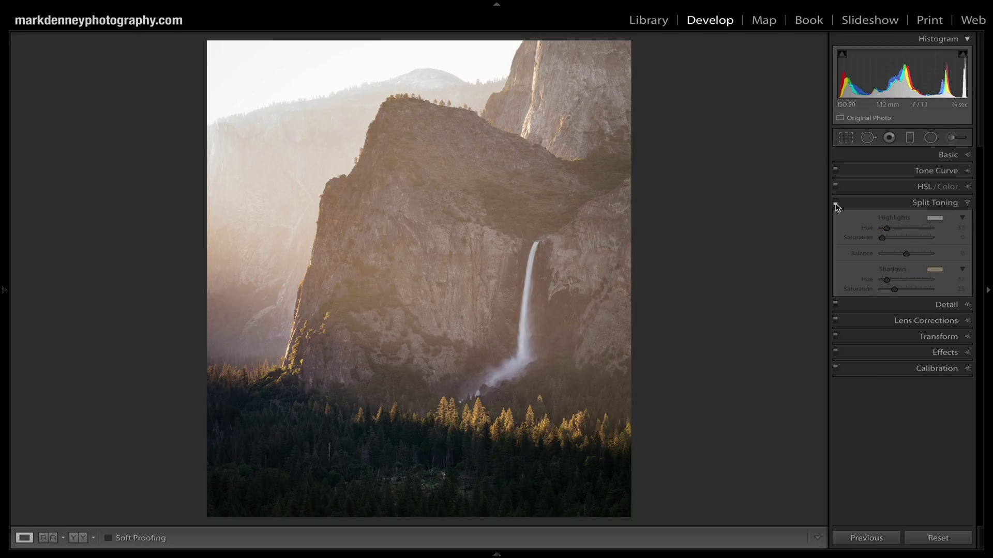
left_click(835, 201)
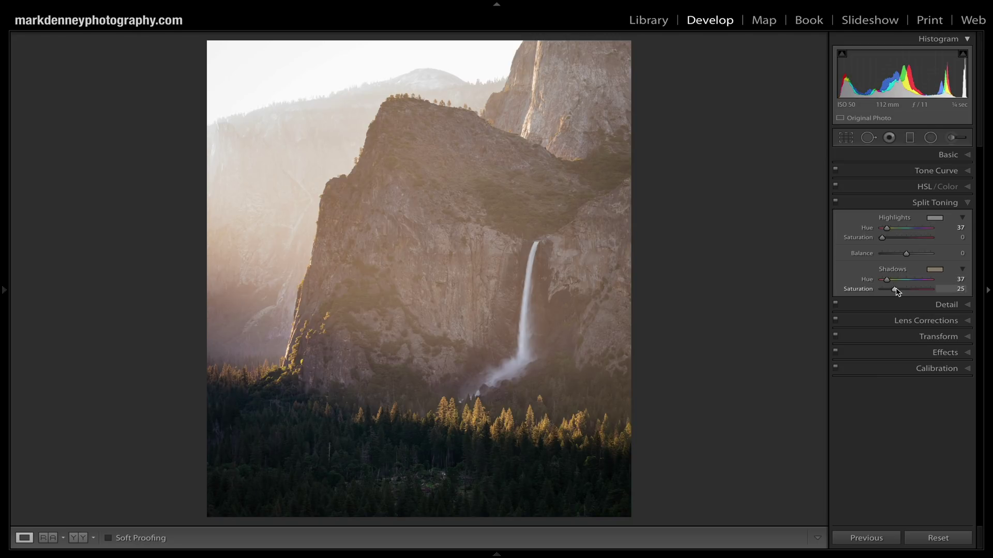
Remove the shadow tint by setting its saturation to 0 and tint the highlights with hue 37 and saturation 22 instead.
left_click_drag(896, 291, 858, 291)
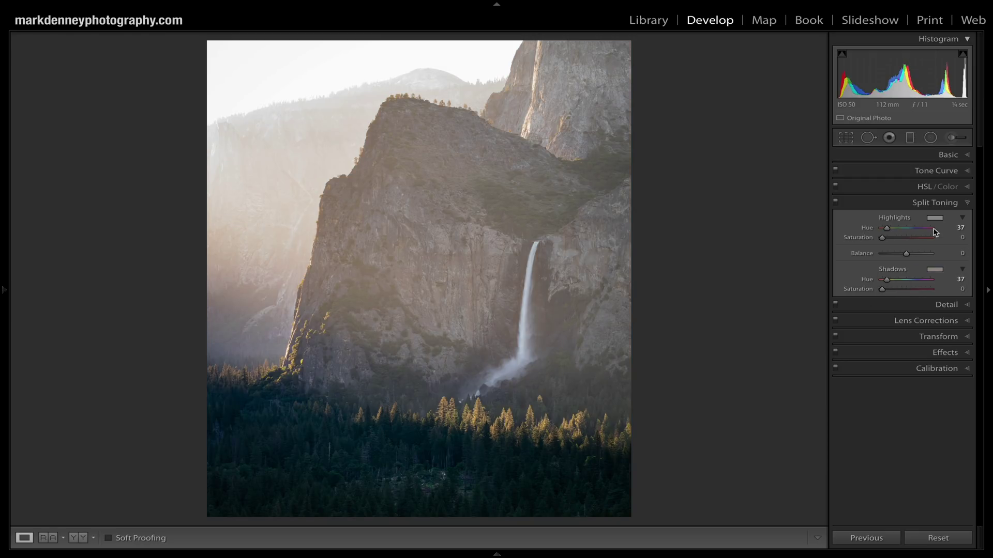
left_click(936, 218)
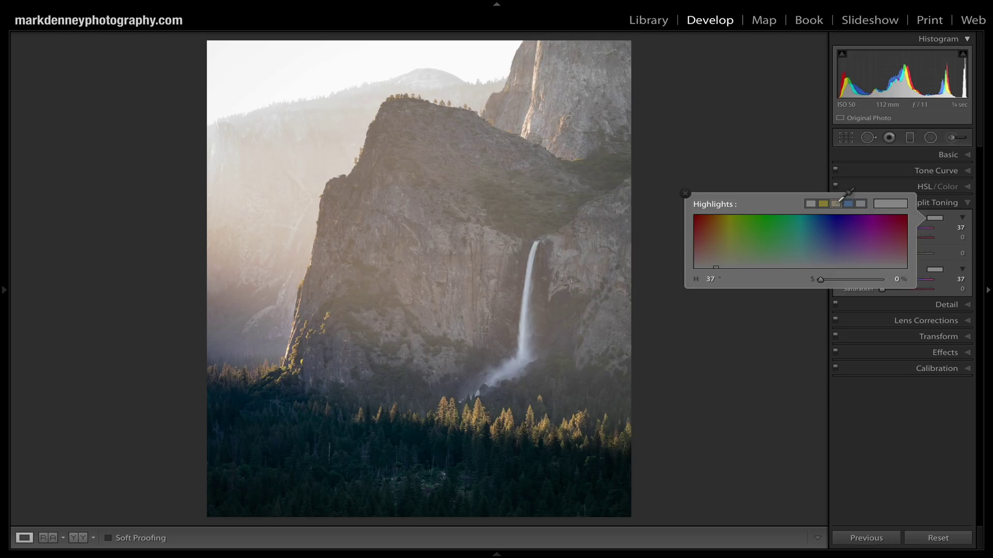
left_click(836, 203)
left_click(685, 194)
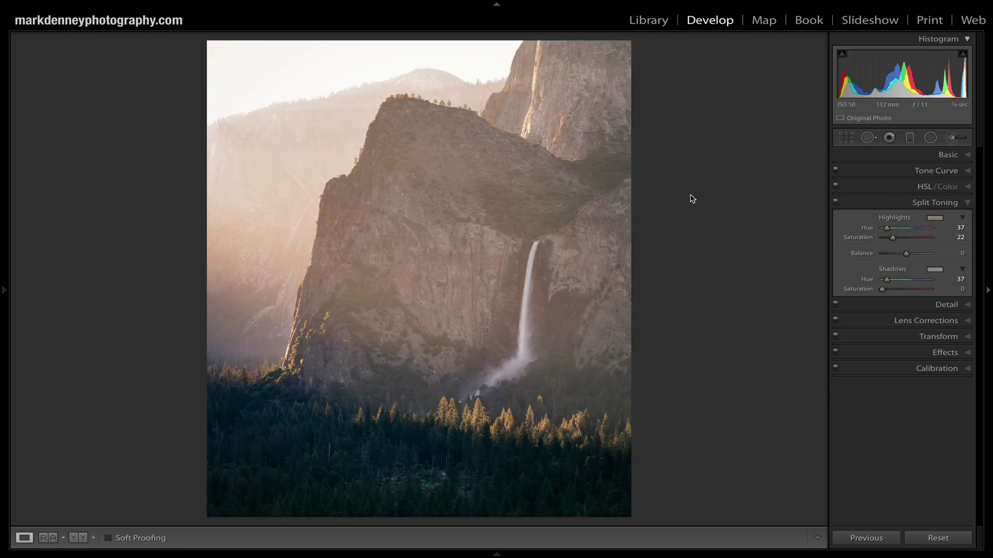
Compare the waterfall photo with and without the highlight tint, checking the sky, cliff and forest.
left_click(835, 201)
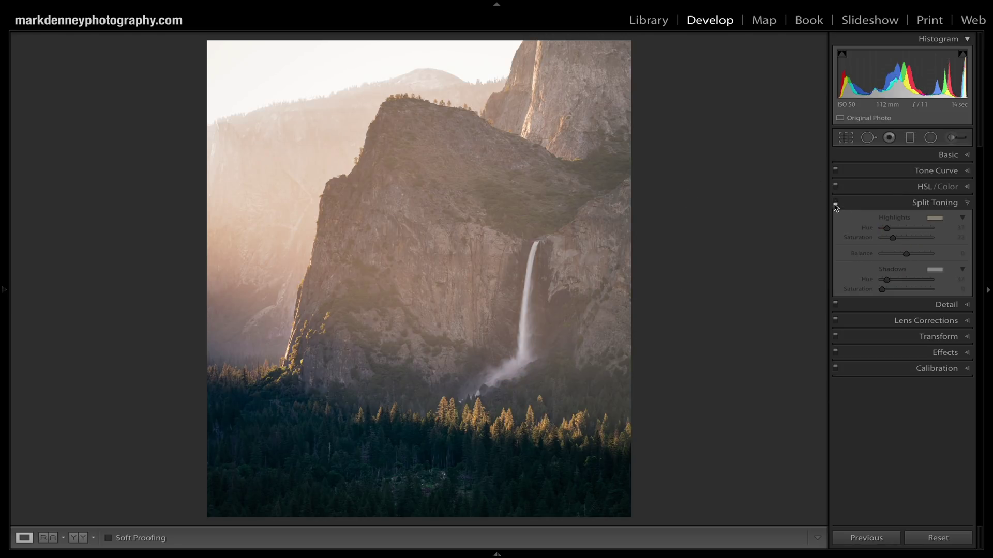
left_click(836, 202)
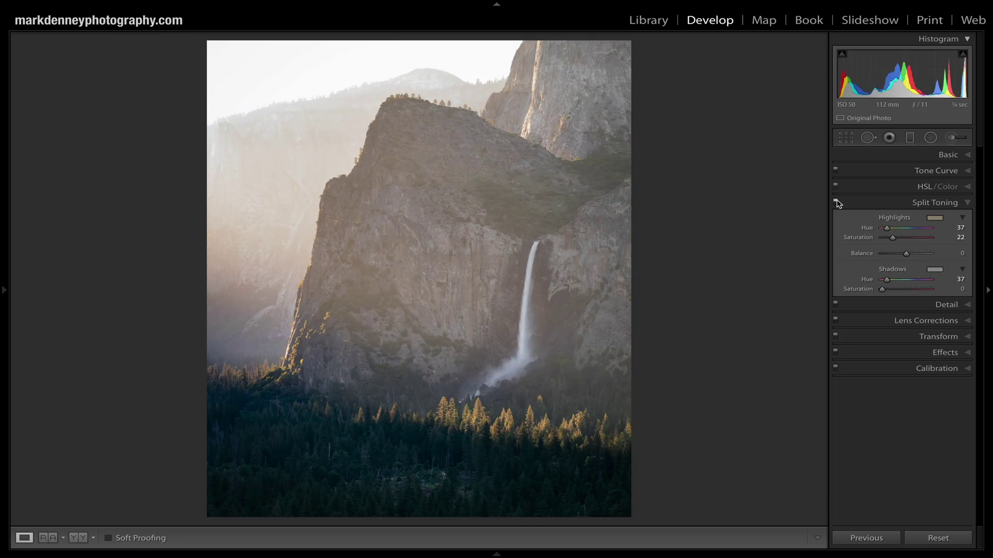
left_click(835, 201)
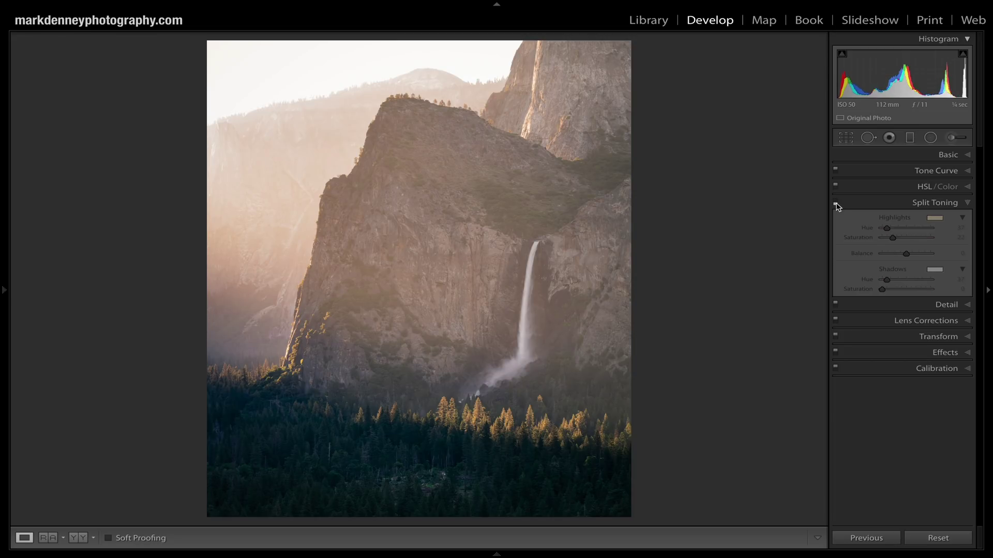
left_click(836, 202)
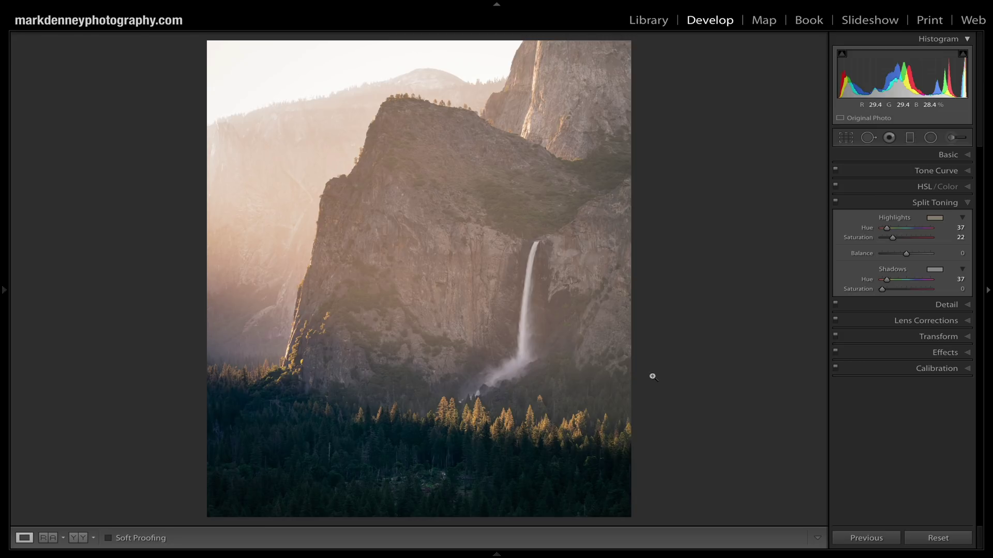
left_click(835, 201)
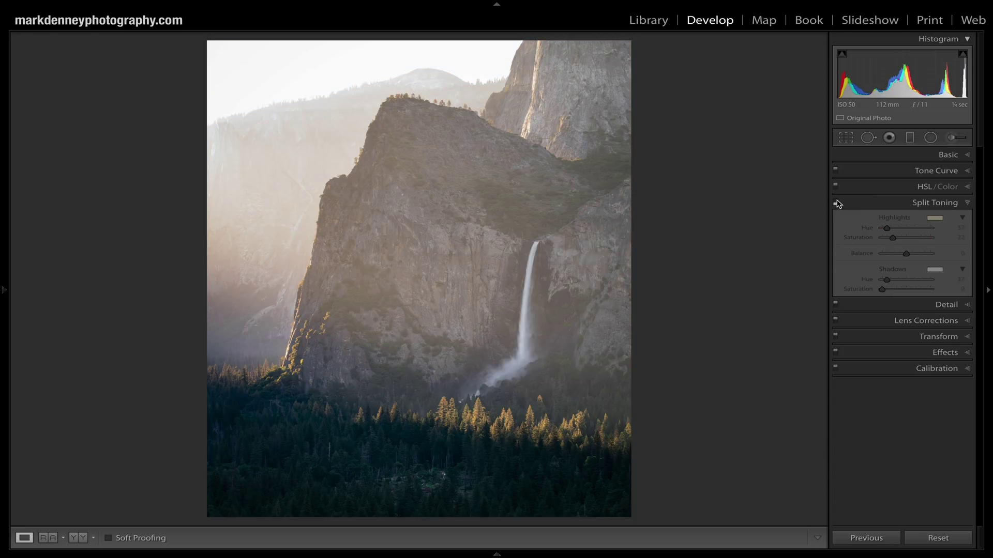
left_click(836, 202)
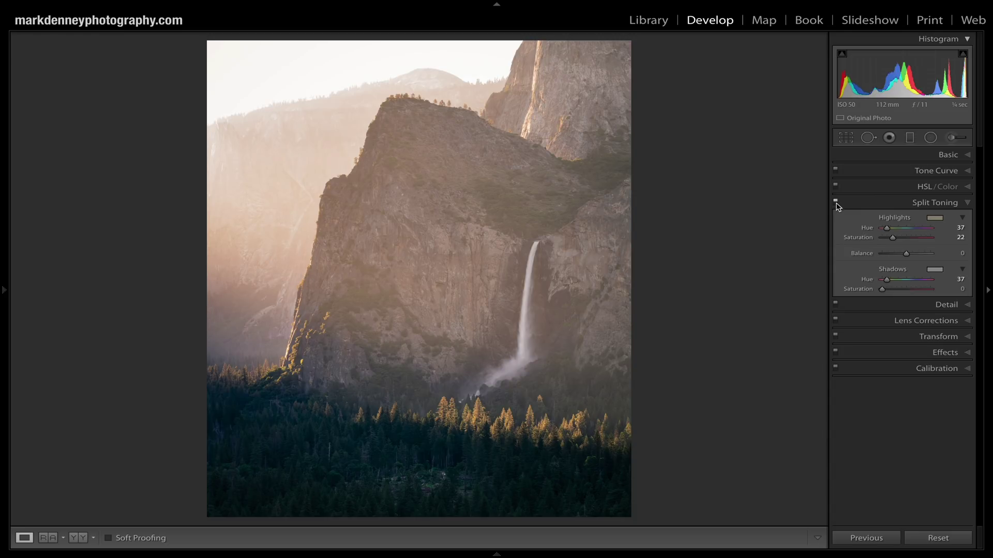
left_click(835, 203)
left_click(836, 203)
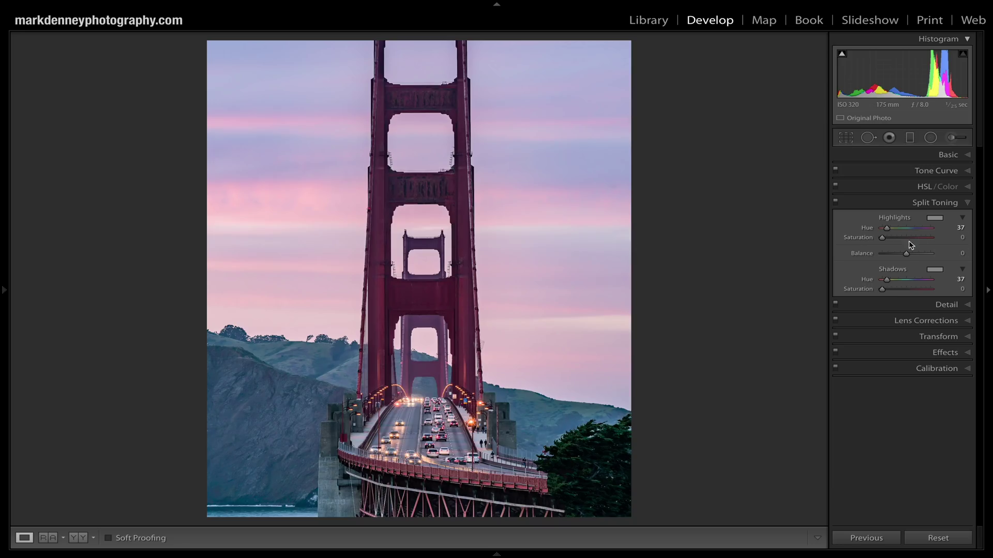
Tint the highlights of the bridge photo with hue 25 and saturation 42.
left_click(934, 218)
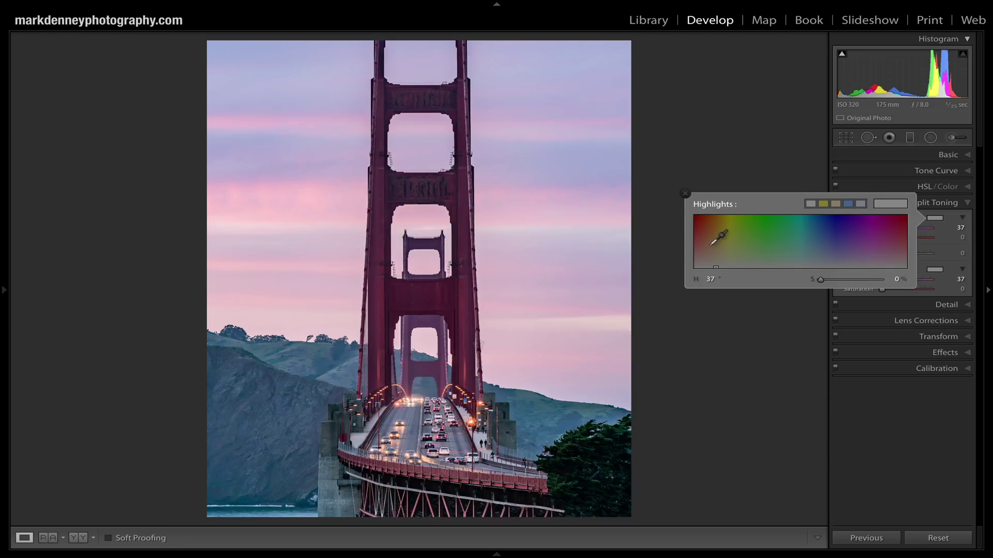
left_click(709, 246)
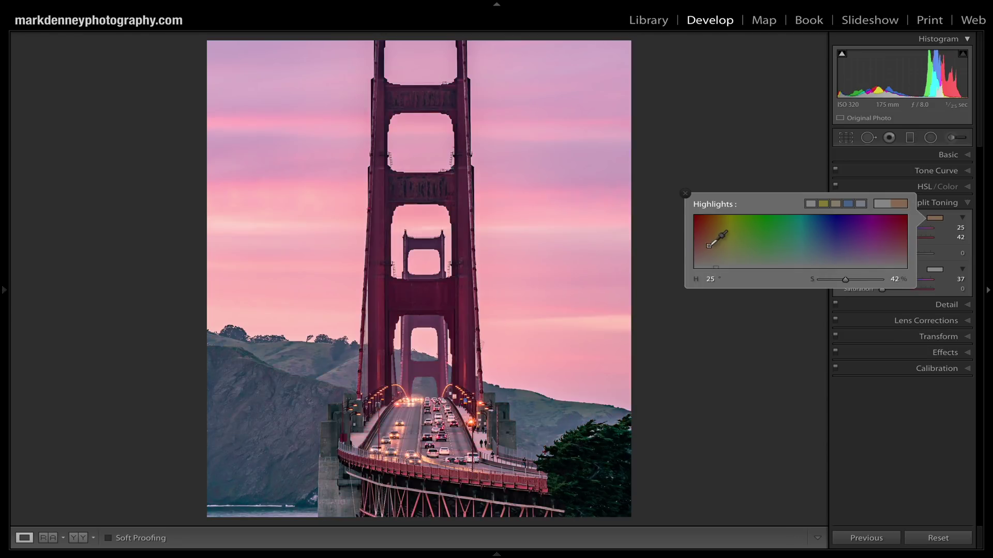
left_click(685, 195)
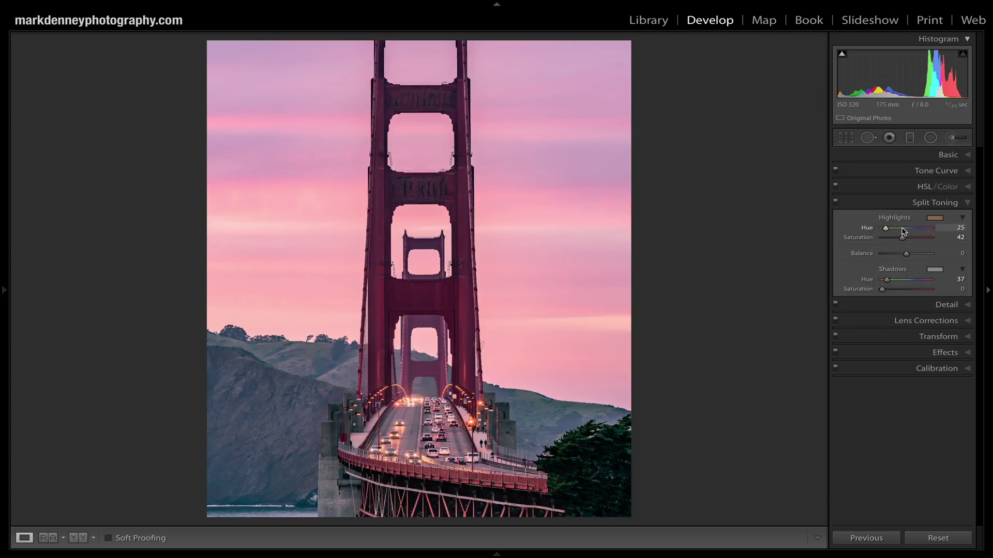
Compare the bridge photo's sky with and without the highlight tint.
left_click(835, 204)
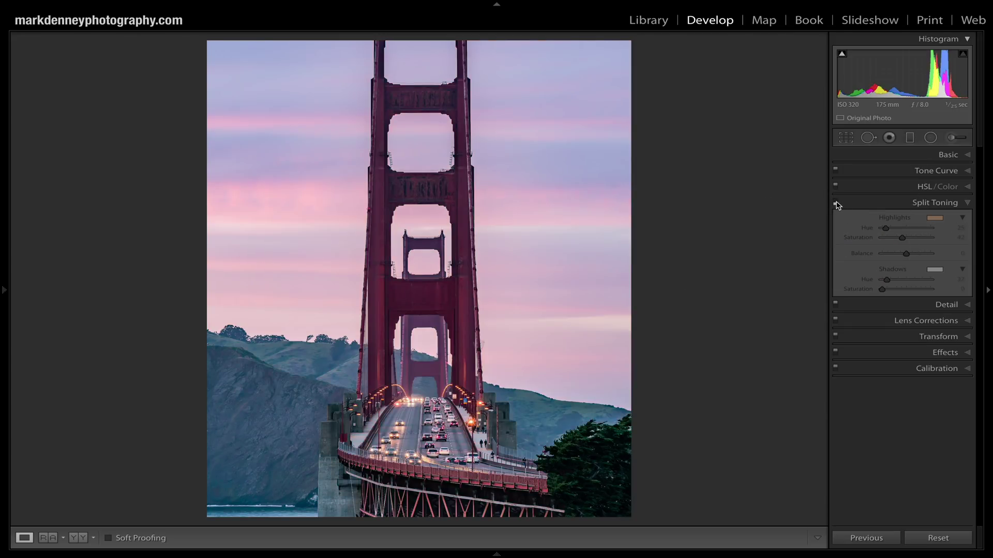
left_click(835, 203)
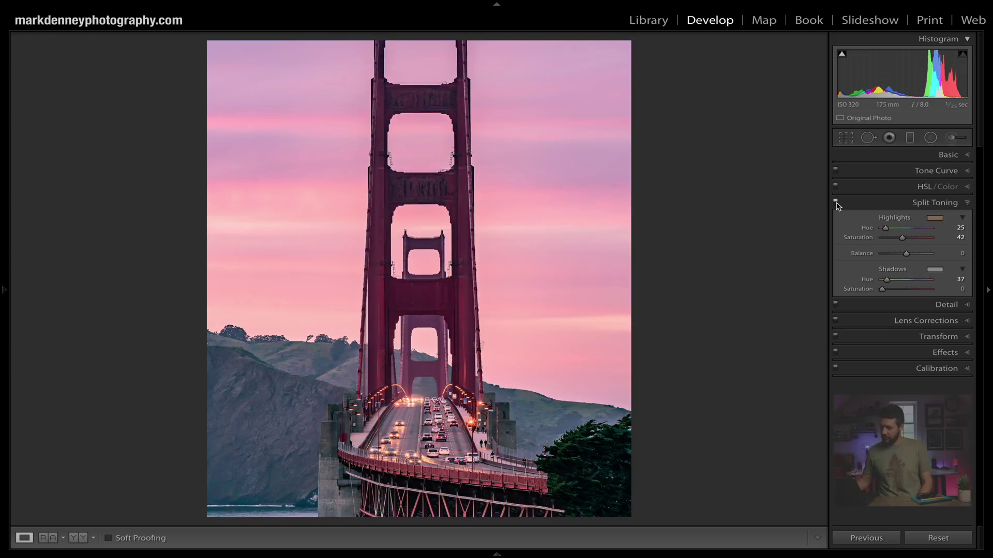
left_click(836, 204)
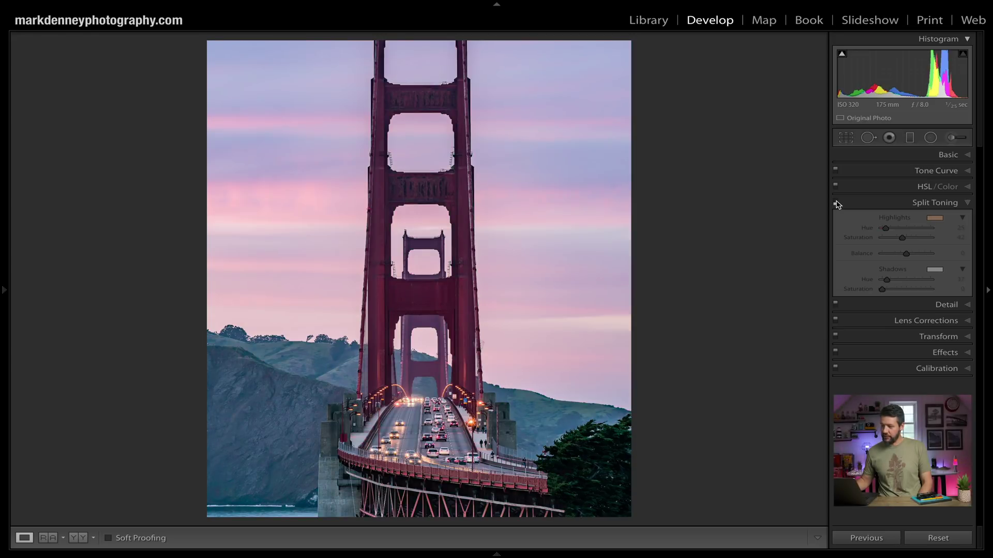
left_click(836, 203)
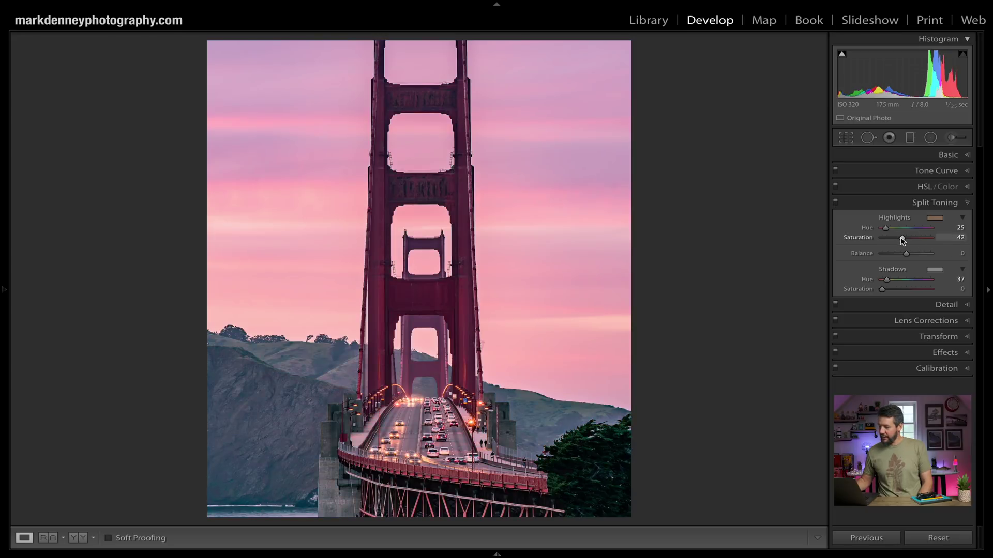
Reset the bridge photo's highlights saturation to 0 and tint the shadows with hue 33 and saturation 26.
double_click(903, 239)
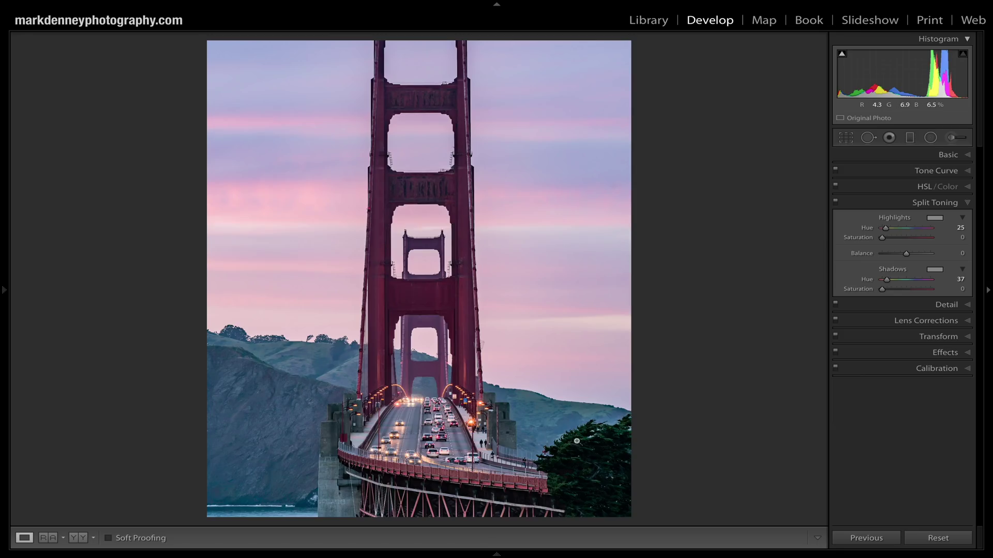
left_click(933, 269)
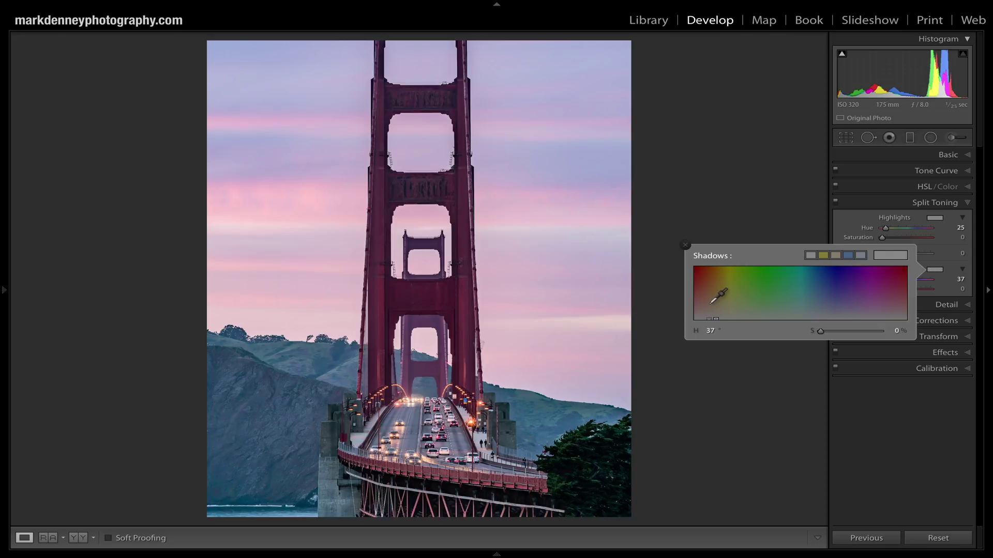
left_click(708, 304)
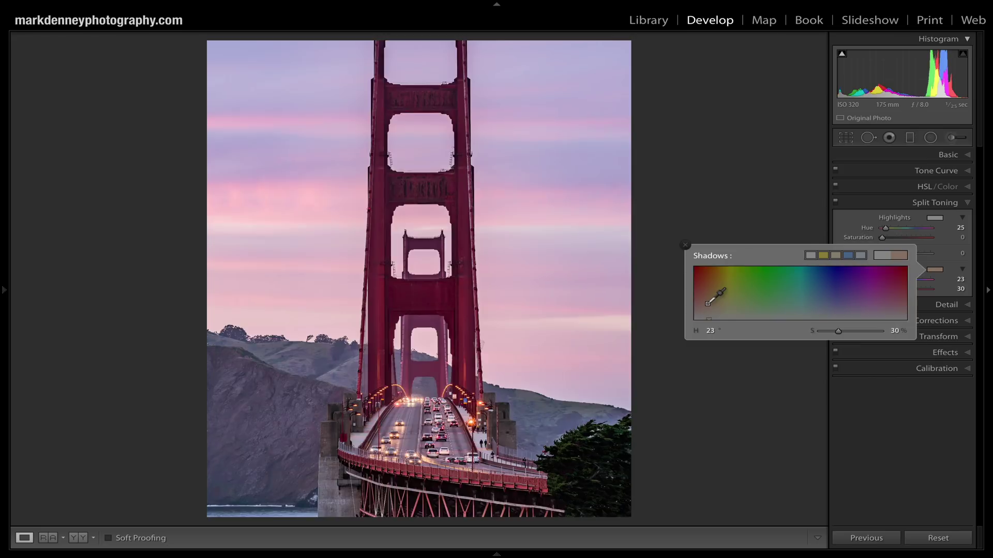
left_click(836, 255)
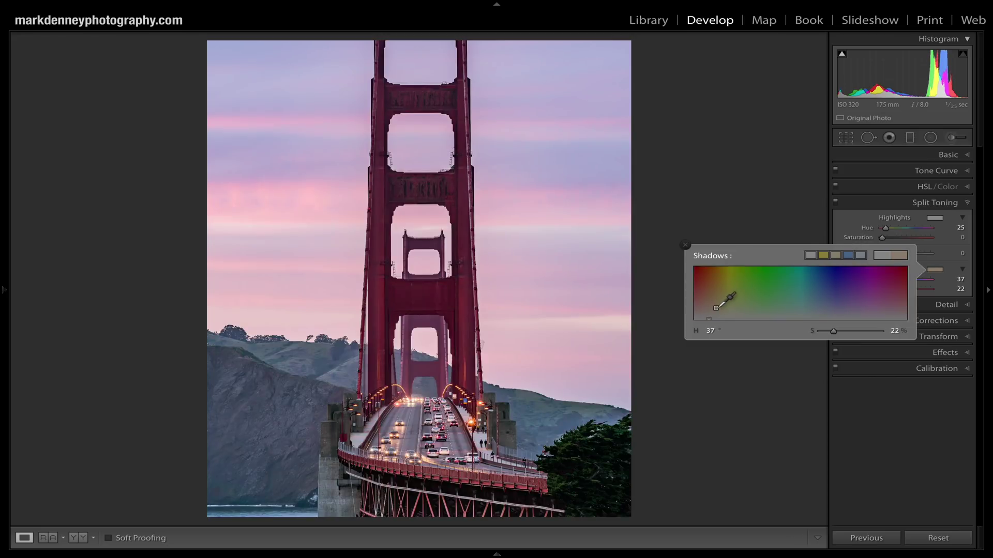
left_click_drag(718, 305, 714, 306)
left_click(685, 245)
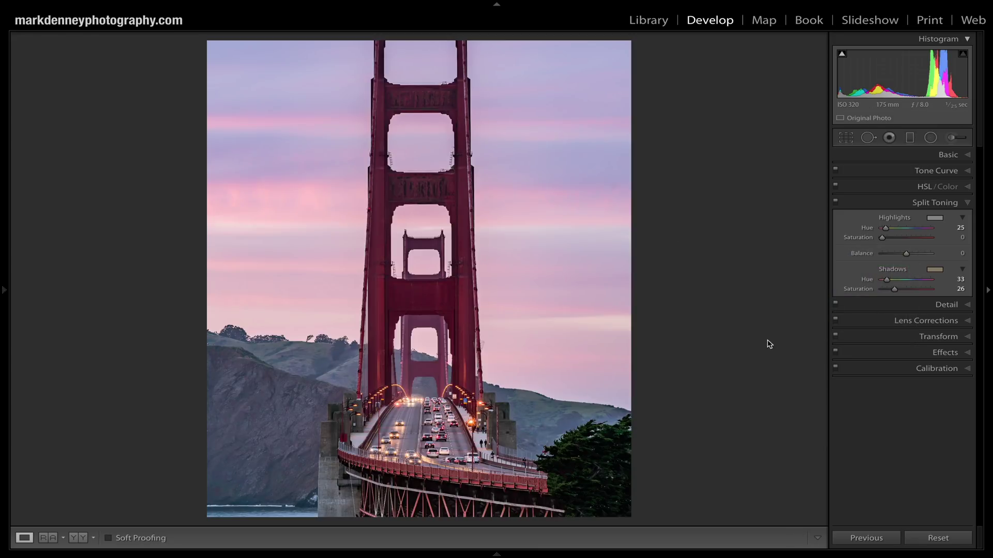
Compare the bridge photo's hills and bridge with and without the shadow tint by toggling the split toning effects.
left_click(836, 201)
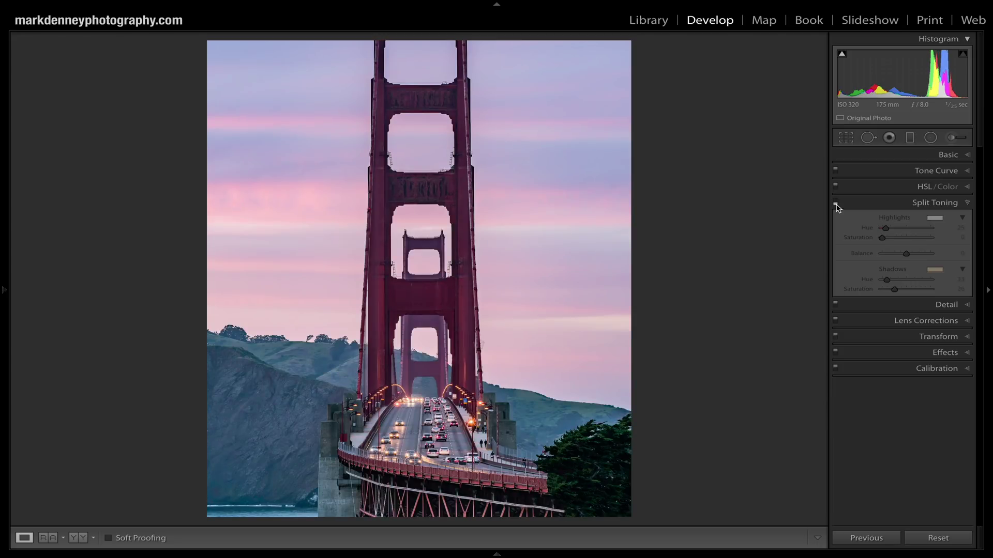
left_click(836, 203)
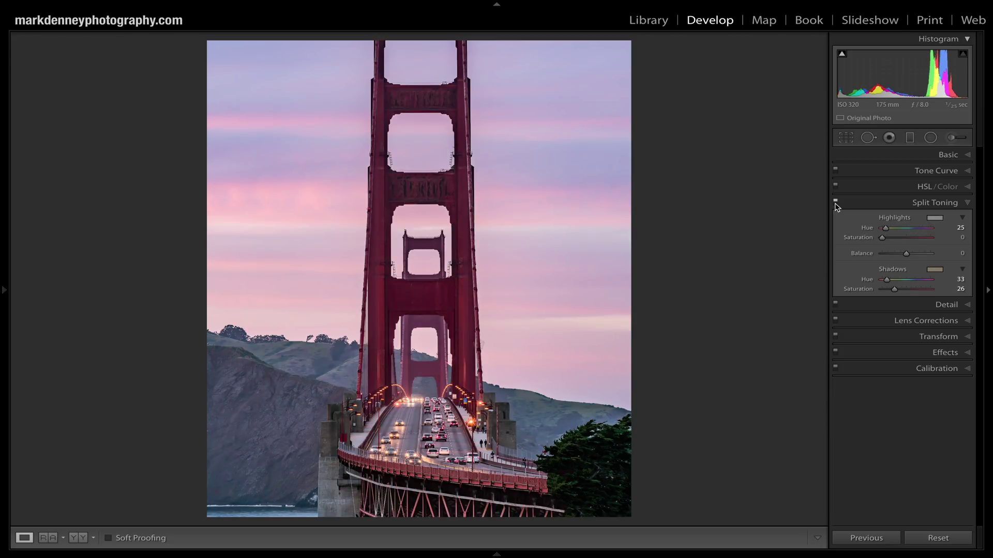
left_click(835, 202)
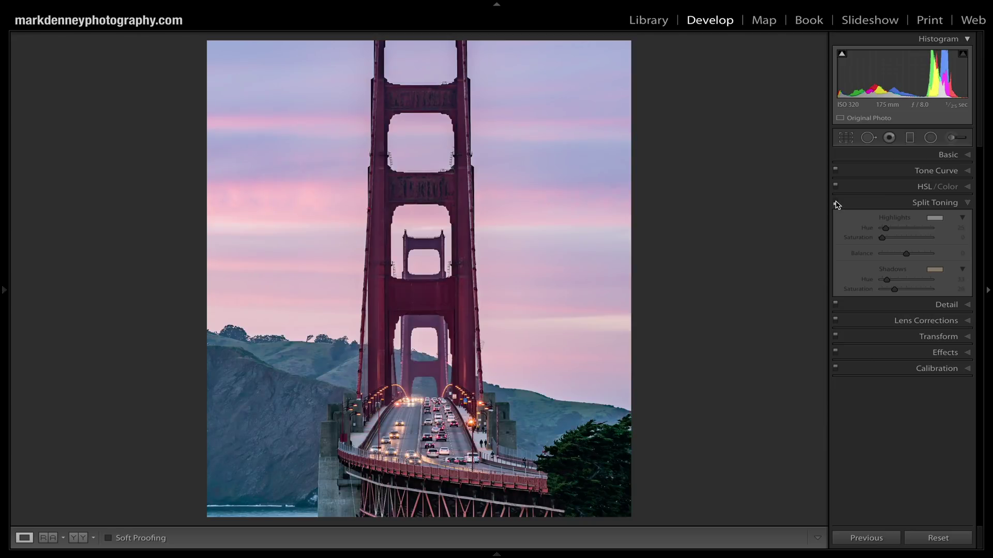
left_click(835, 202)
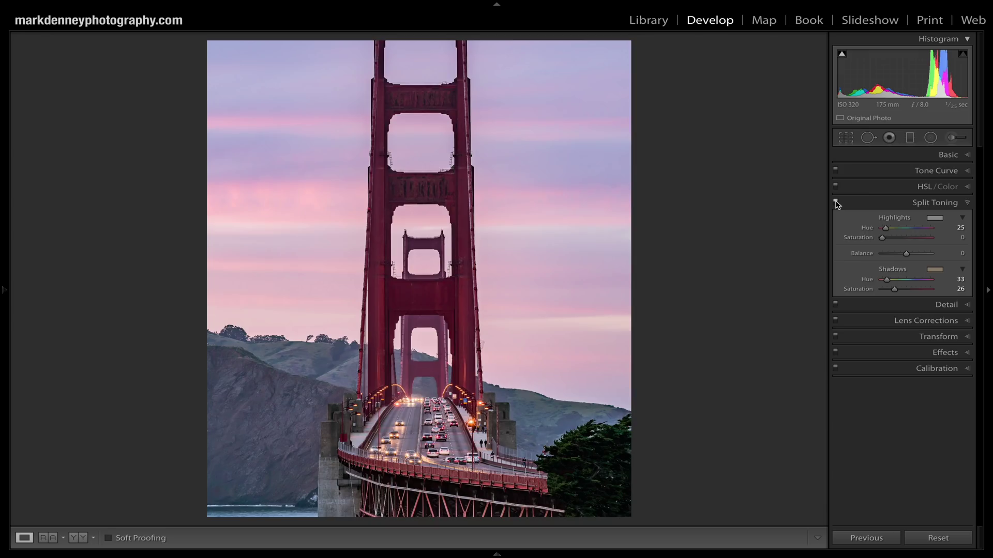
Tint the highlights of the bridge photo with hue 37 and saturation 22.
left_click(934, 217)
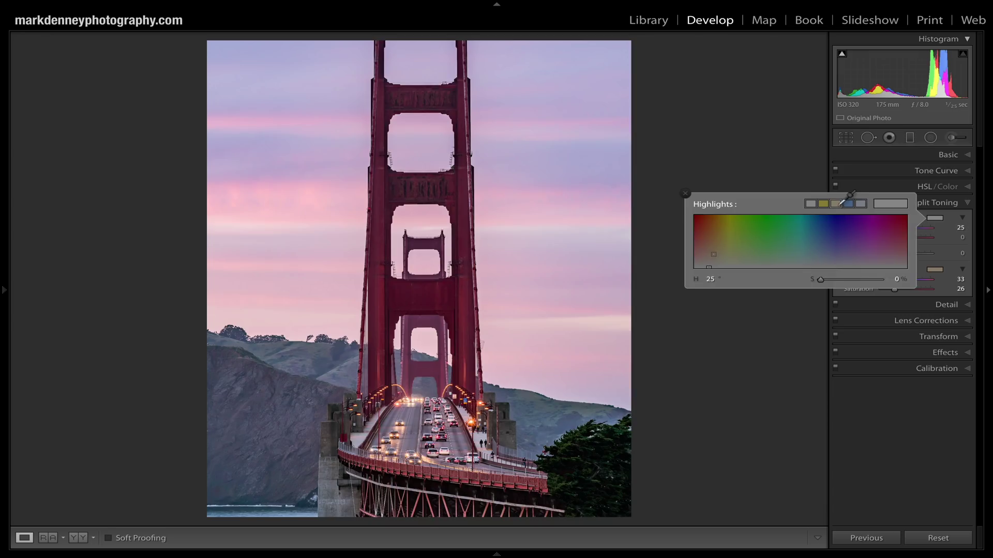
left_click(716, 256)
left_click(686, 193)
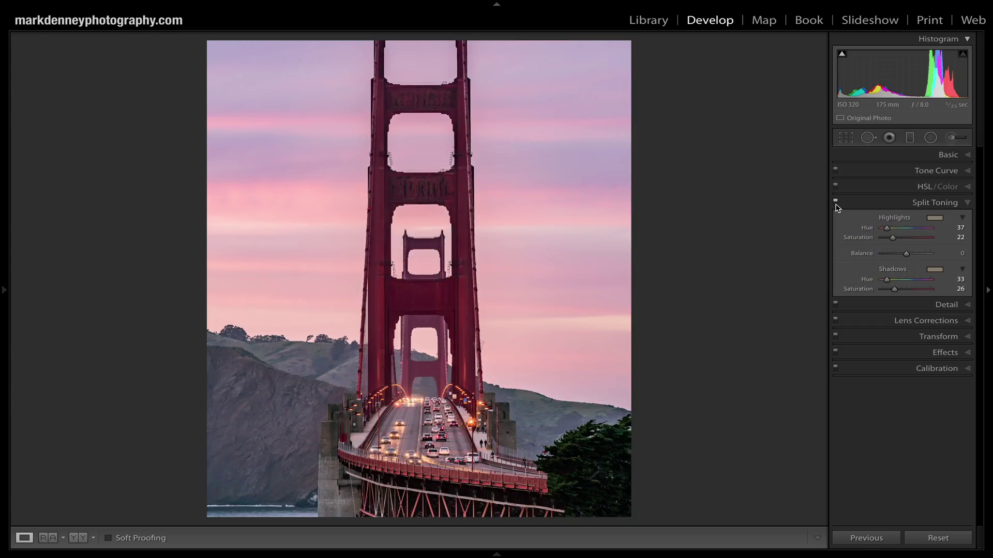
Compare the bridge photo with and without the combined highlight and shadow tints, leaving split toning switched on.
left_click(835, 201)
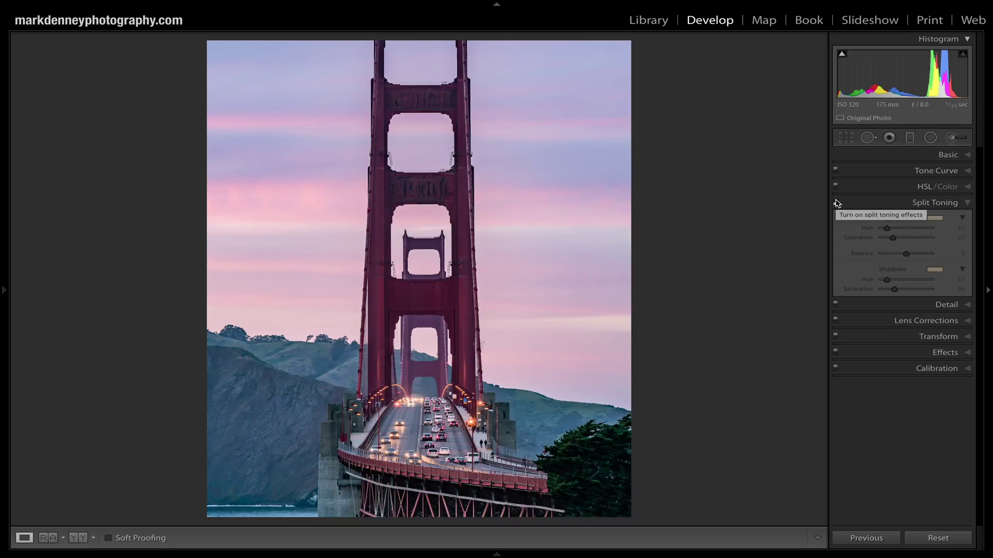
left_click(835, 202)
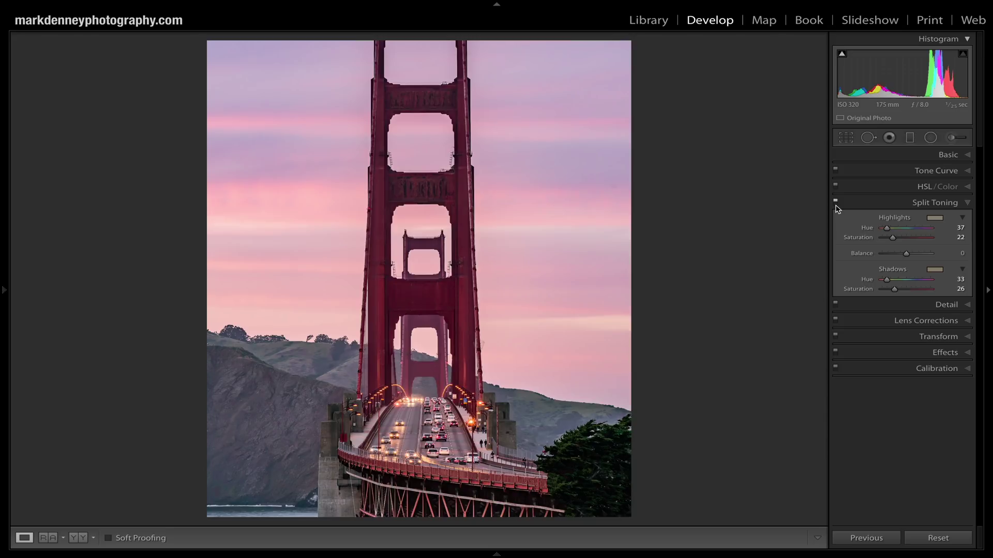
left_click(835, 203)
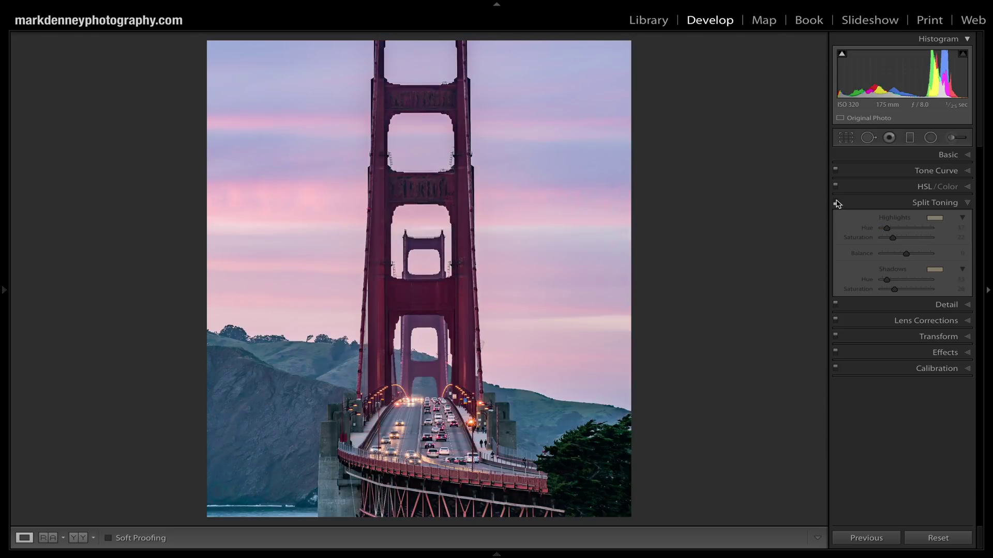
left_click(836, 203)
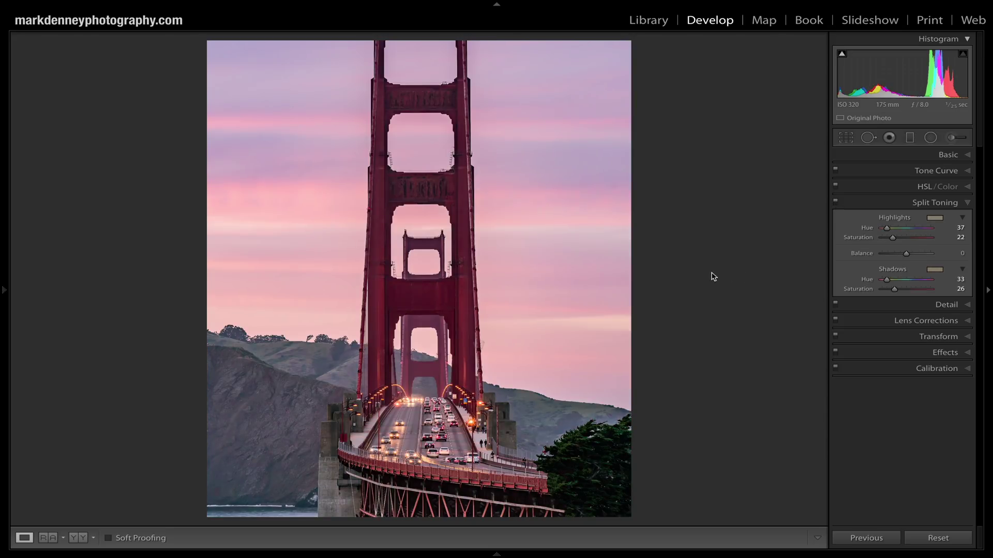
left_click(836, 203)
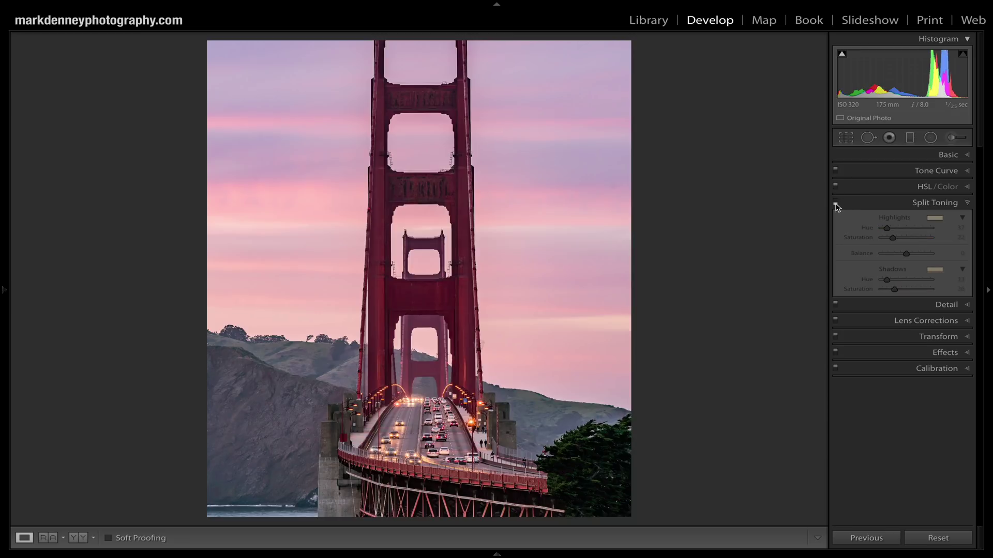
left_click(836, 203)
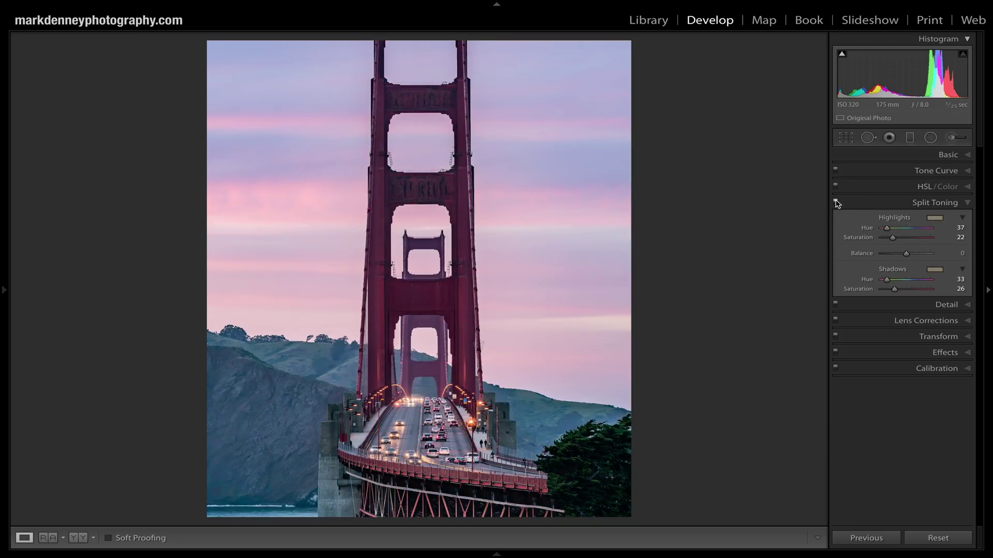